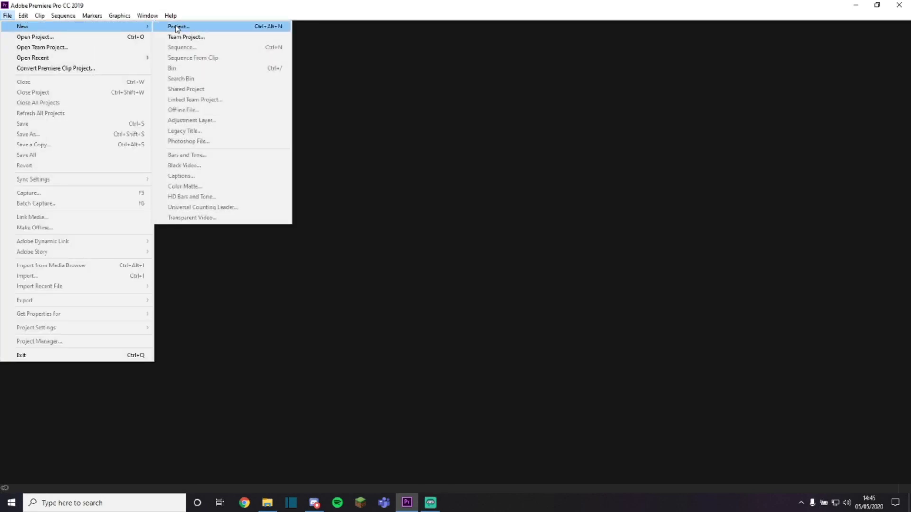
Step: Start a new project and name it 'videoexample' in place of the default name
{"action": "left_click", "coordinate": [204, 26]}
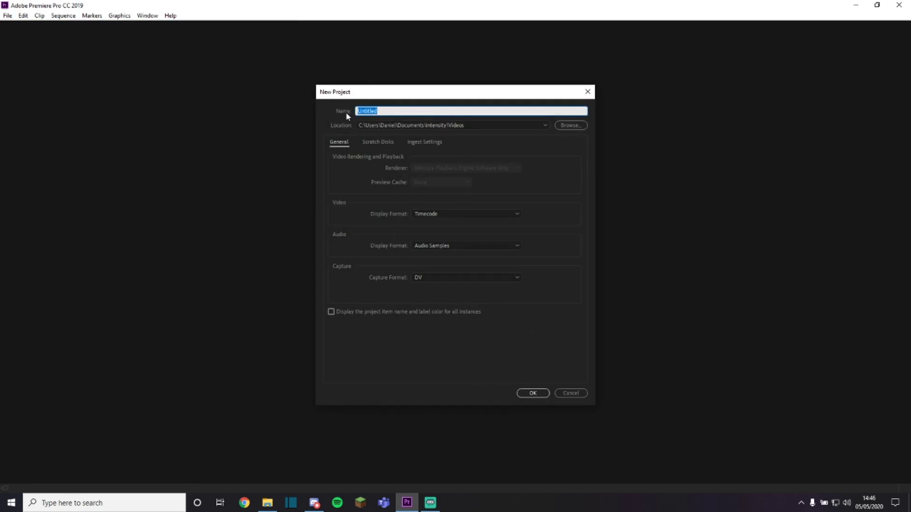
{"action": "key", "text": "BackSpace"}
{"action": "type", "text": "videoexample"}
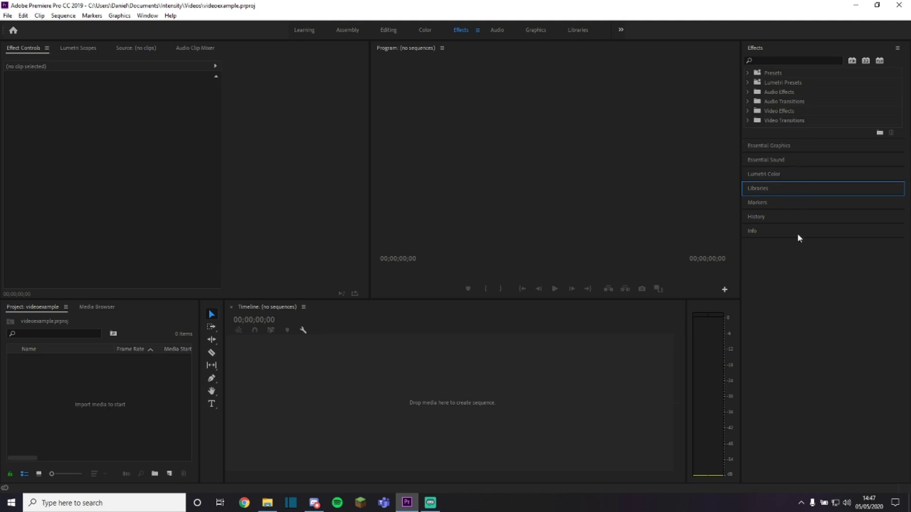
Step: Drag the TheHoliday - Messages mp3 from the Rap folder in File Explorer into the Project panel
{"action": "left_click", "coordinate": [272, 508]}
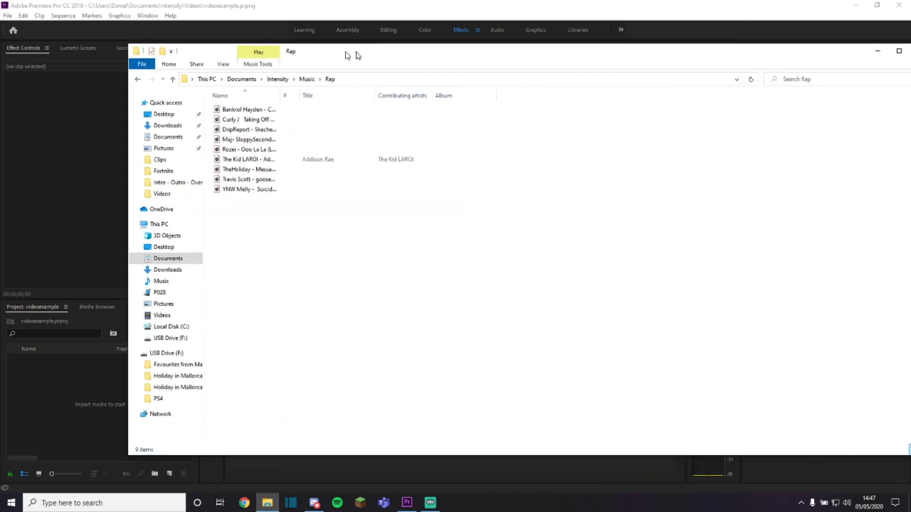
{"action": "left_click_drag", "start_coordinate": [357, 66], "coordinate": [319, 60]}
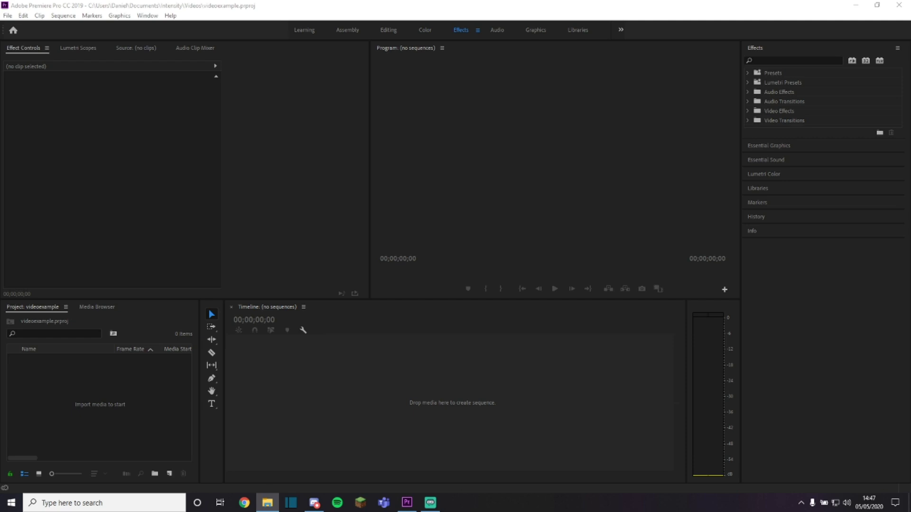
{"action": "left_click_drag", "start_coordinate": [778, 265], "coordinate": [97, 409]}
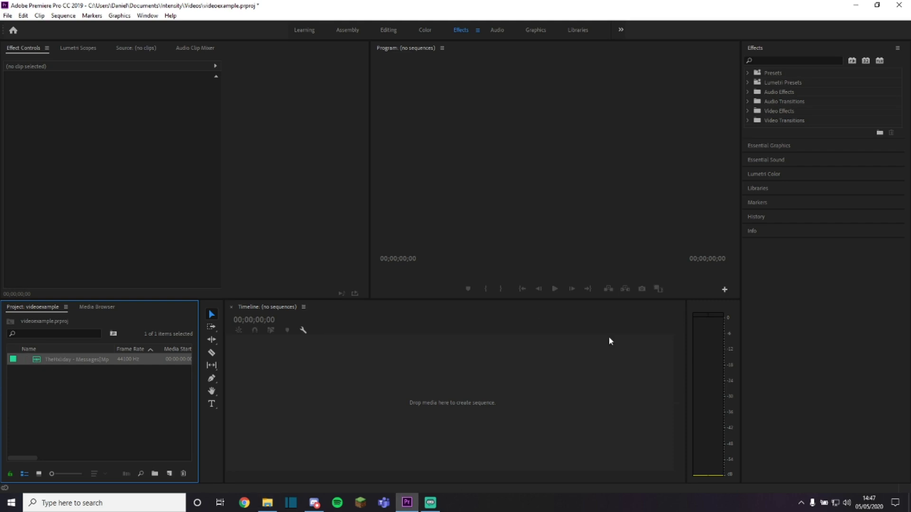
{"action": "double_click", "coordinate": [37, 361]}
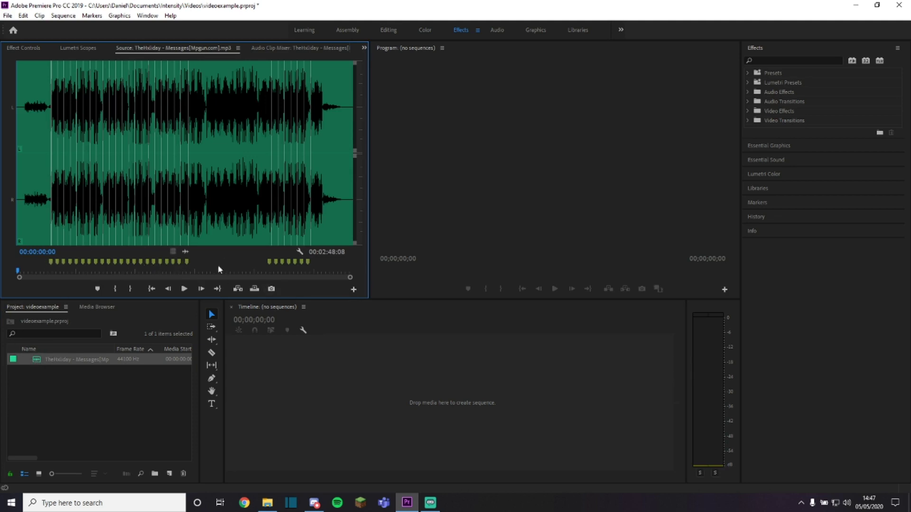
{"action": "mouse_move", "coordinate": [18, 271]}
{"action": "left_mouse_down"}
{"action": "mouse_move", "coordinate": [40, 272]}
{"action": "mouse_move", "coordinate": [17, 271]}
{"action": "left_mouse_up"}
{"action": "left_click_drag", "start_coordinate": [17, 274], "coordinate": [39, 270]}
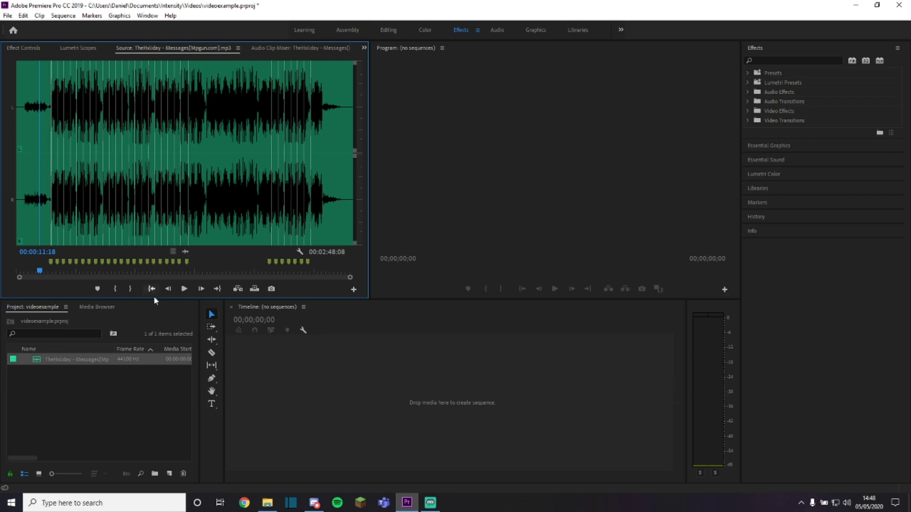
{"action": "left_click", "coordinate": [184, 290]}
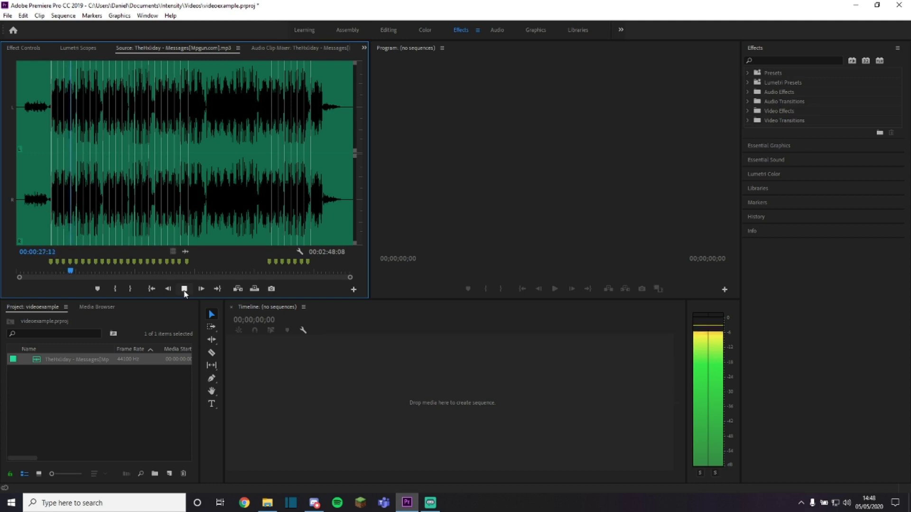
{"action": "left_click", "coordinate": [185, 290]}
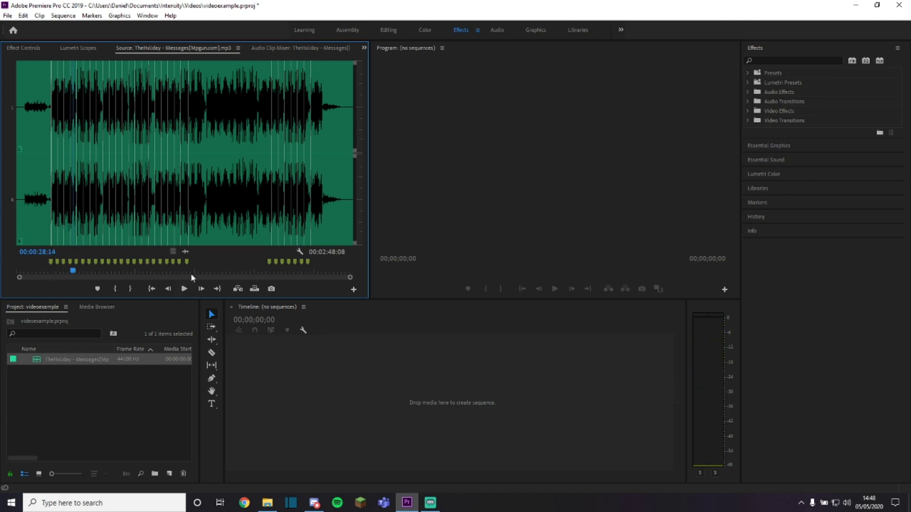
{"action": "left_click_drag", "start_coordinate": [71, 272], "coordinate": [41, 272]}
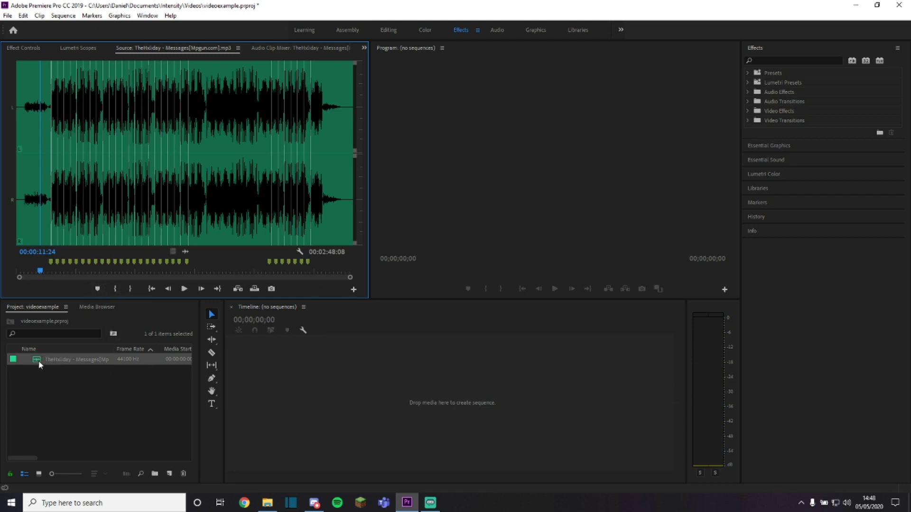
Step: Create a sequence from the song and move its clip down to audio track A2
{"action": "left_click_drag", "start_coordinate": [40, 363], "coordinate": [492, 397]}
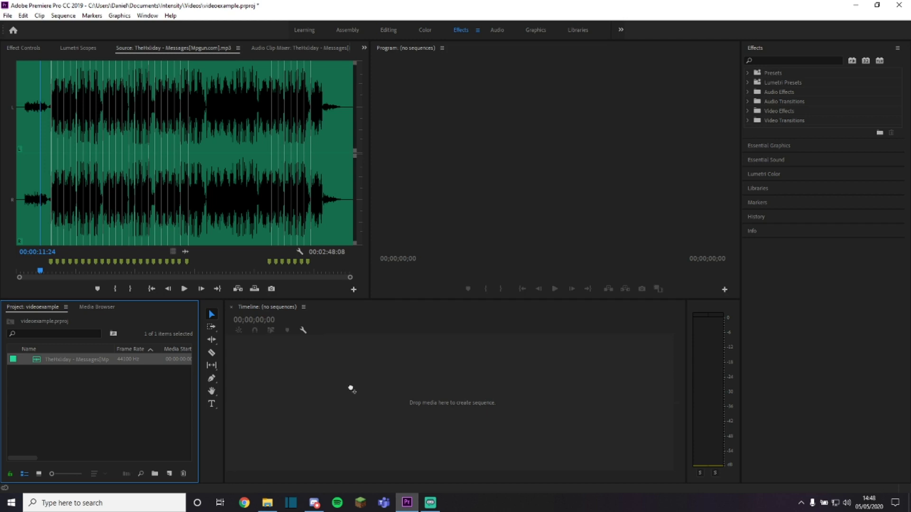
{"action": "left_click_drag", "start_coordinate": [350, 387], "coordinate": [346, 382]}
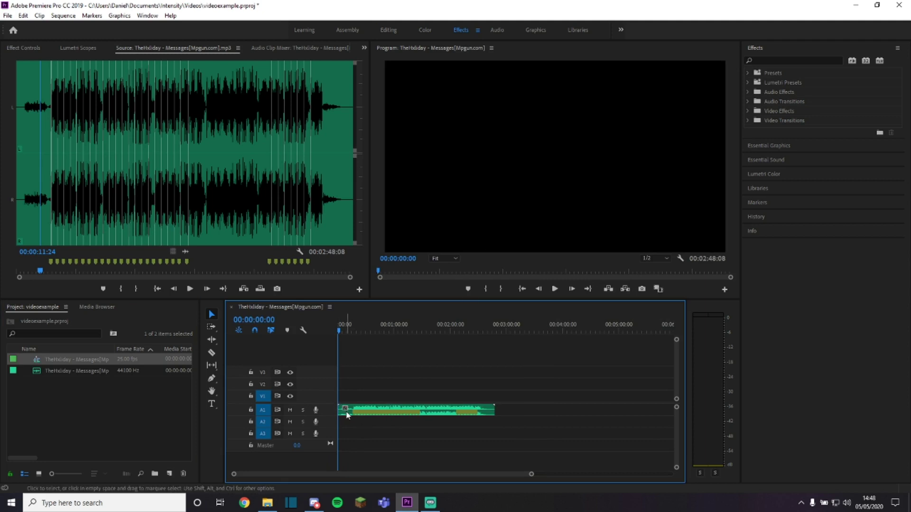
{"action": "left_click", "coordinate": [345, 413]}
{"action": "left_click_drag", "start_coordinate": [345, 415], "coordinate": [346, 426]}
{"action": "left_click", "coordinate": [140, 417]}
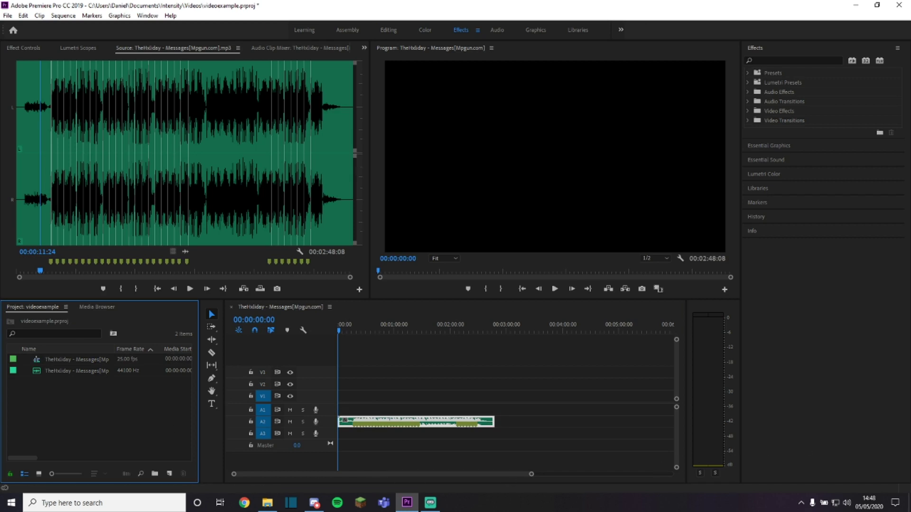
Step: Import the five Fortnite mp4 clips from the Clips folder into the Project panel
{"action": "left_click", "coordinate": [268, 503]}
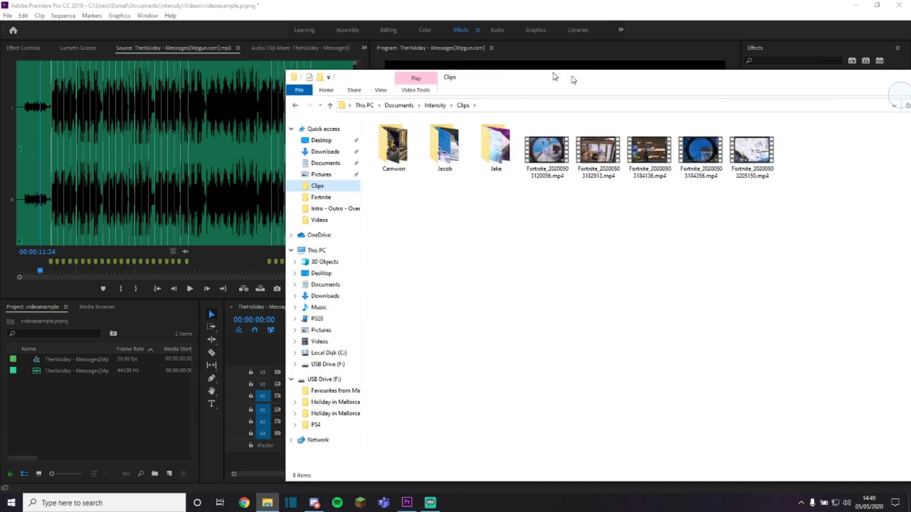
{"action": "left_click_drag", "start_coordinate": [573, 77], "coordinate": [366, 102]}
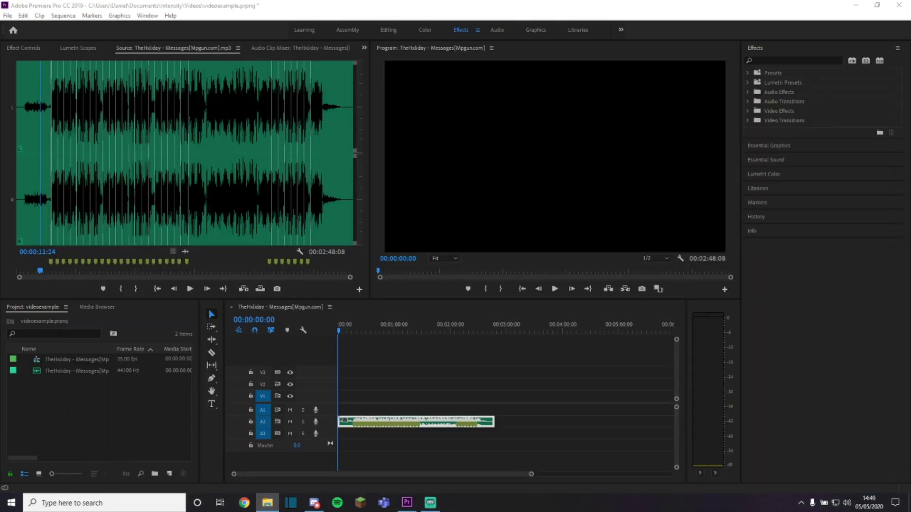
{"action": "left_click_drag", "start_coordinate": [421, 295], "coordinate": [63, 402]}
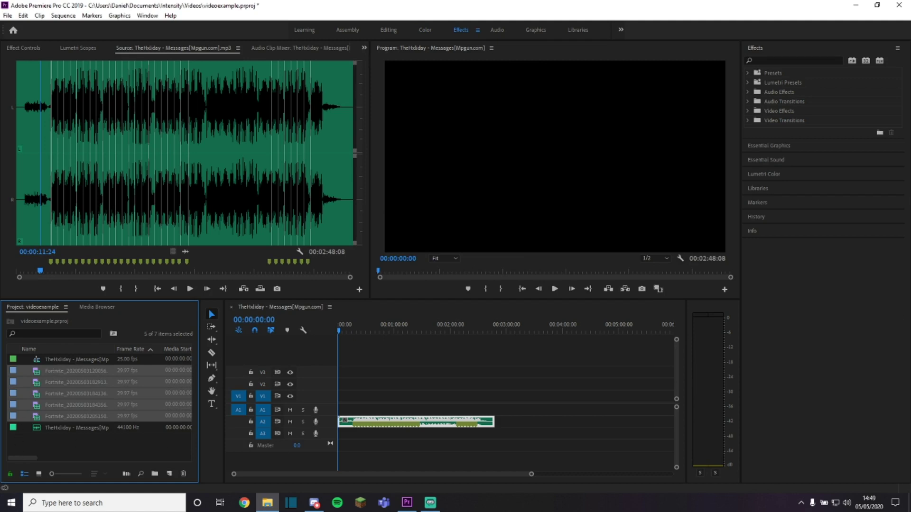
{"action": "left_click", "coordinate": [412, 289]}
{"action": "double_click", "coordinate": [38, 375]}
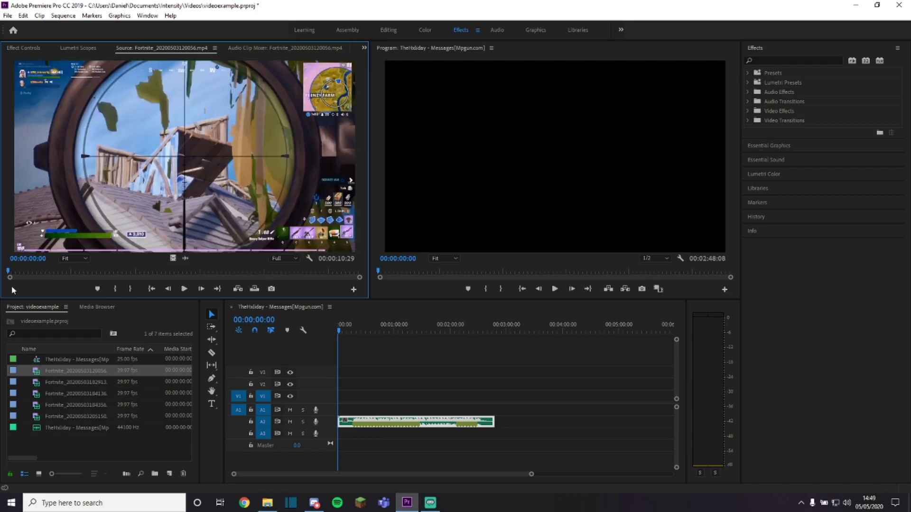
{"action": "left_click_drag", "start_coordinate": [9, 272], "coordinate": [185, 274]}
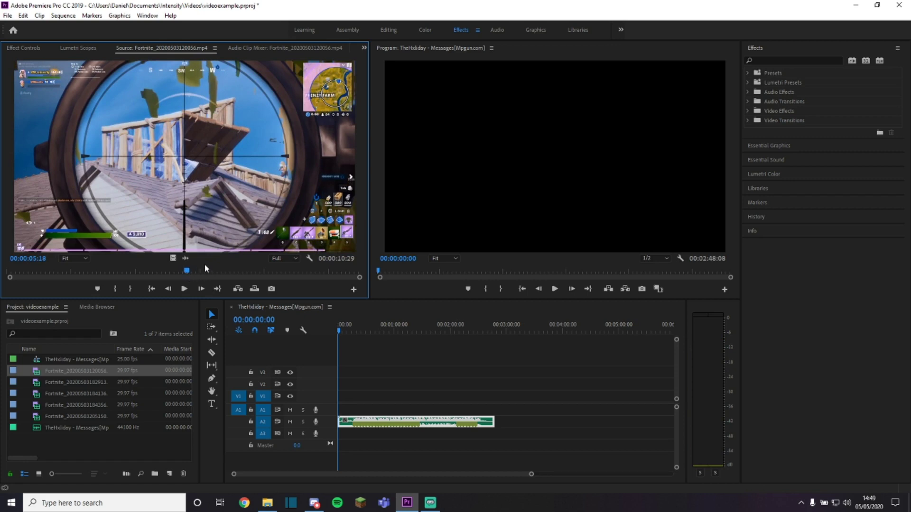
{"action": "left_click_drag", "start_coordinate": [186, 270], "coordinate": [196, 269]}
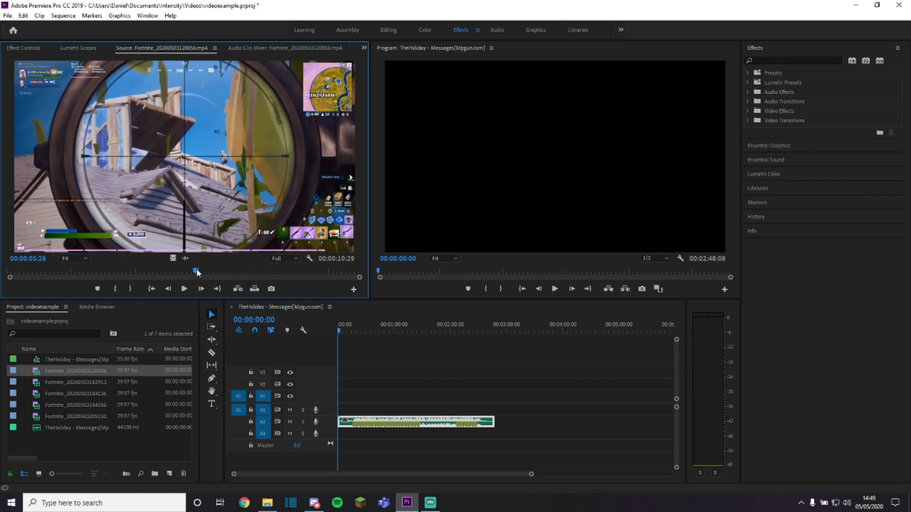
{"action": "key", "text": "i"}
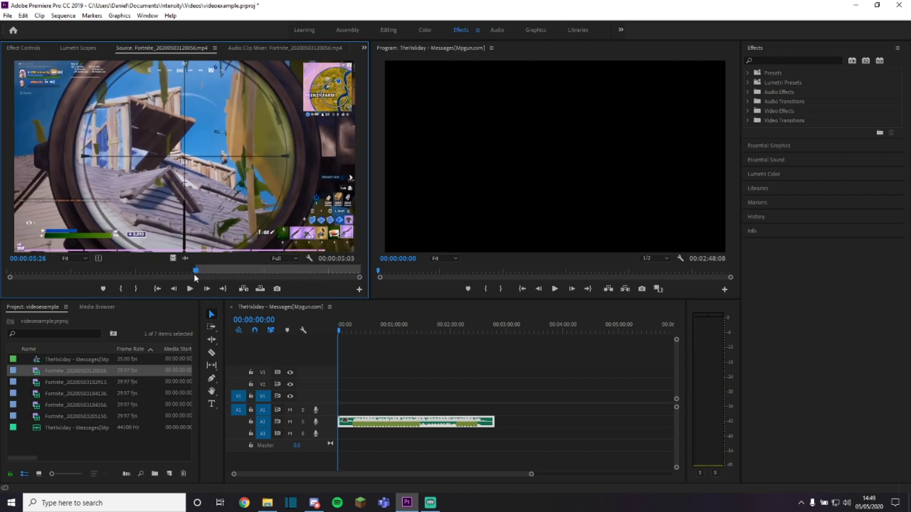
Step: Scrub to about 00:00:07:28 and drag the trimmed shot to the start of V1
{"action": "left_click_drag", "start_coordinate": [195, 271], "coordinate": [224, 271]}
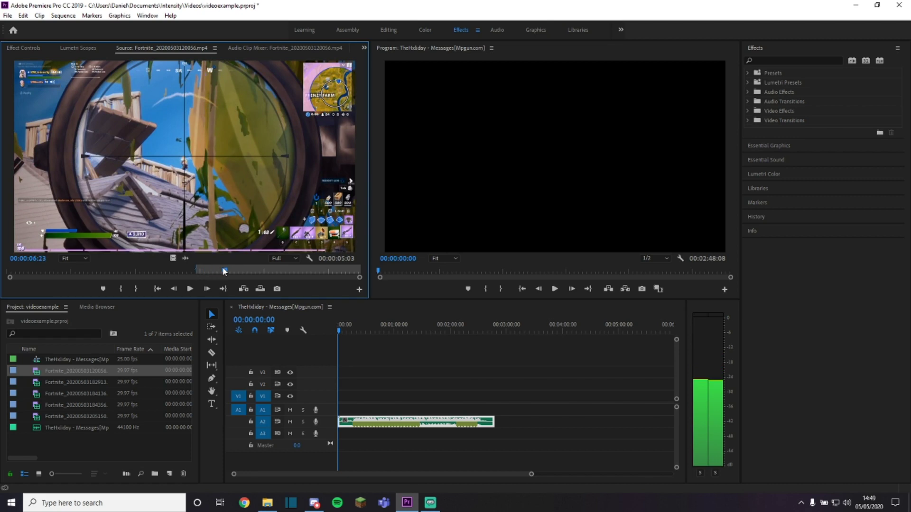
{"action": "left_click_drag", "start_coordinate": [225, 271], "coordinate": [232, 271]}
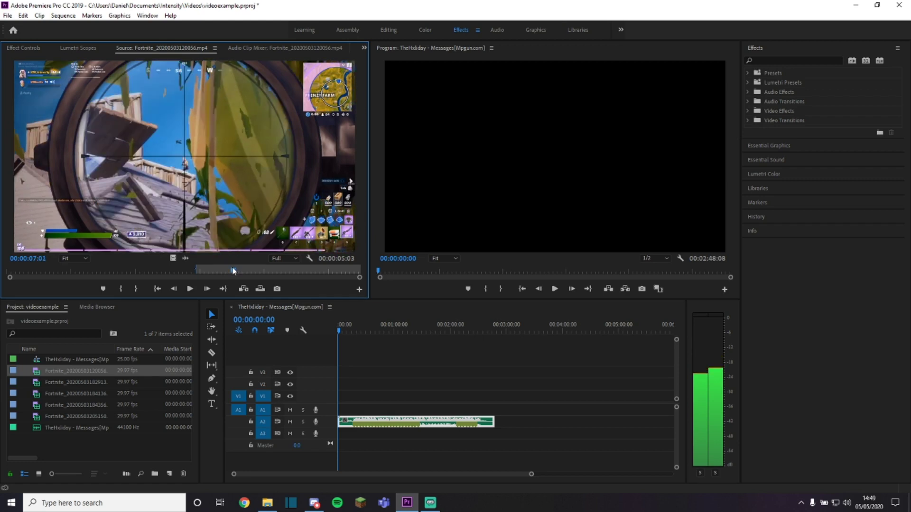
{"action": "left_click_drag", "start_coordinate": [233, 271], "coordinate": [233, 274]}
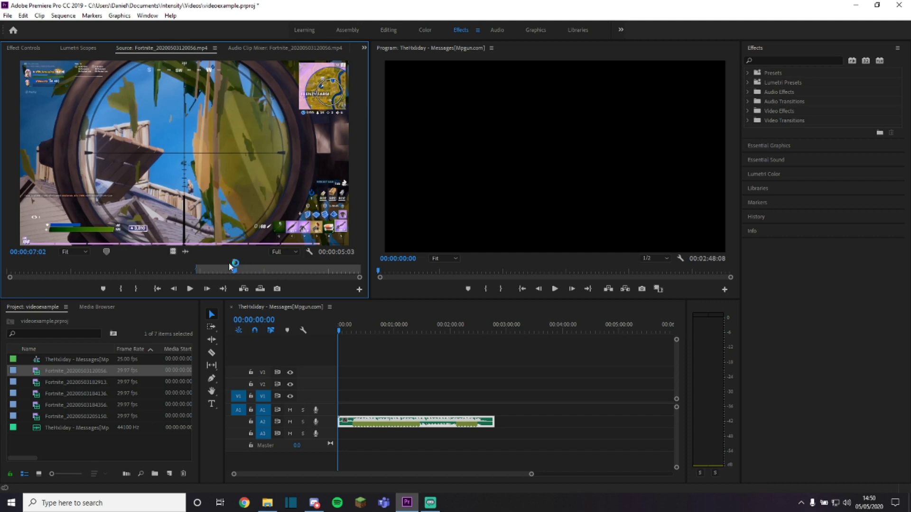
{"action": "left_click_drag", "start_coordinate": [234, 270], "coordinate": [281, 272]}
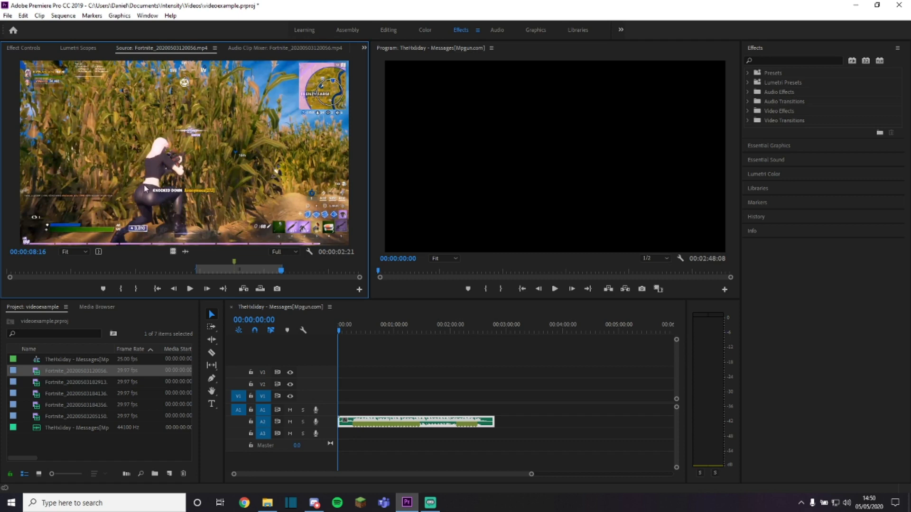
{"action": "left_click_drag", "start_coordinate": [304, 341], "coordinate": [330, 396]}
{"action": "left_click", "coordinate": [338, 399]}
{"action": "left_click_drag", "start_coordinate": [530, 476], "coordinate": [405, 484]}
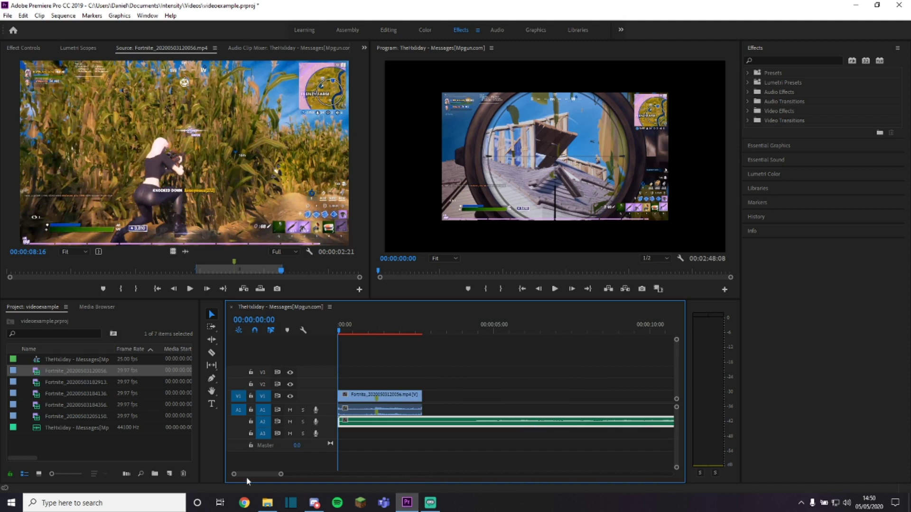
{"action": "left_click_drag", "start_coordinate": [280, 476], "coordinate": [274, 475]}
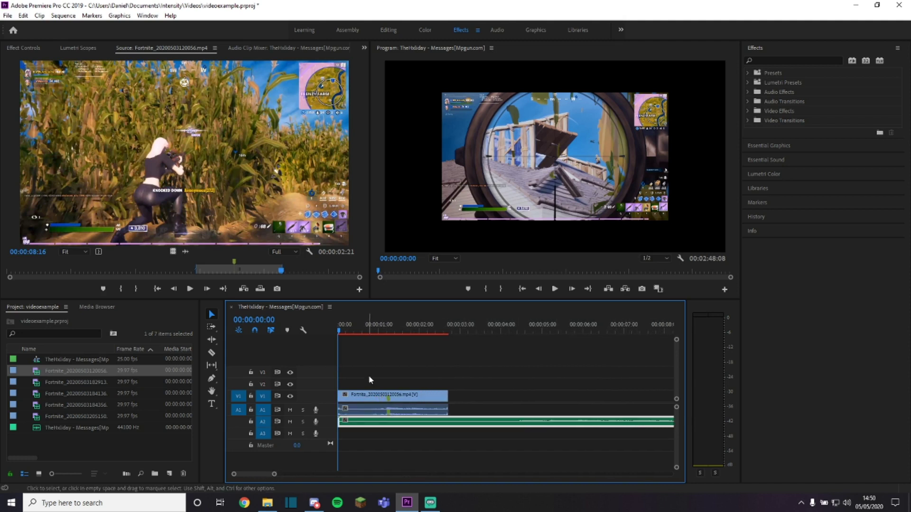
{"action": "left_click_drag", "start_coordinate": [374, 406], "coordinate": [621, 405]}
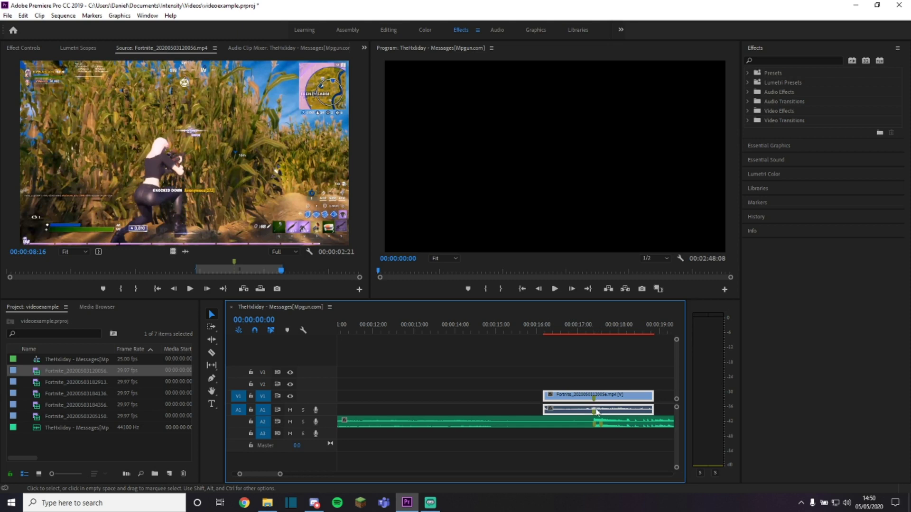
{"action": "left_click", "coordinate": [567, 333]}
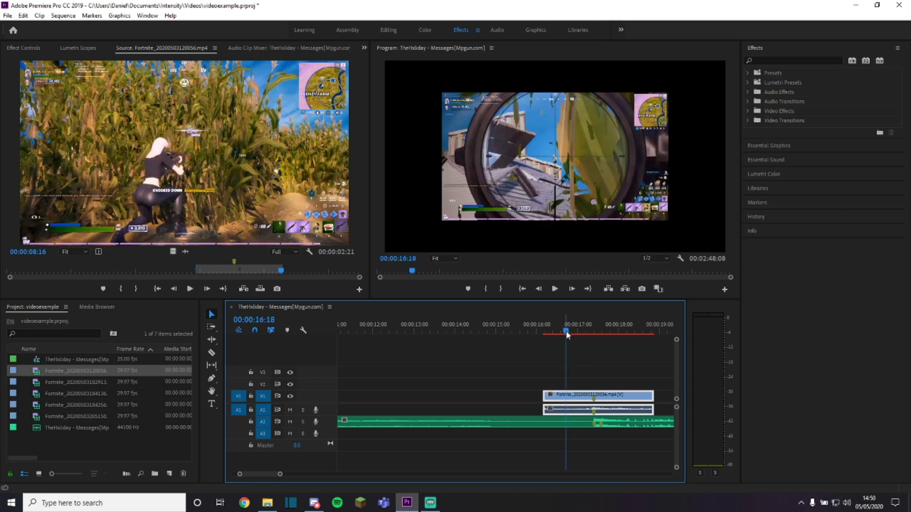
{"action": "mouse_move", "coordinate": [568, 334]}
{"action": "left_mouse_down"}
{"action": "mouse_move", "coordinate": [602, 334]}
{"action": "mouse_move", "coordinate": [578, 333]}
{"action": "left_mouse_up"}
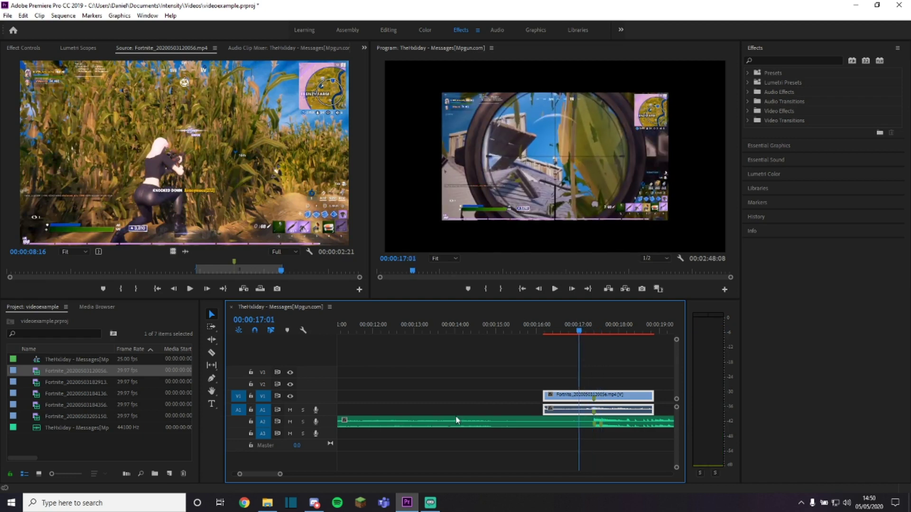
{"action": "left_click", "coordinate": [555, 289]}
{"action": "left_click", "coordinate": [554, 289]}
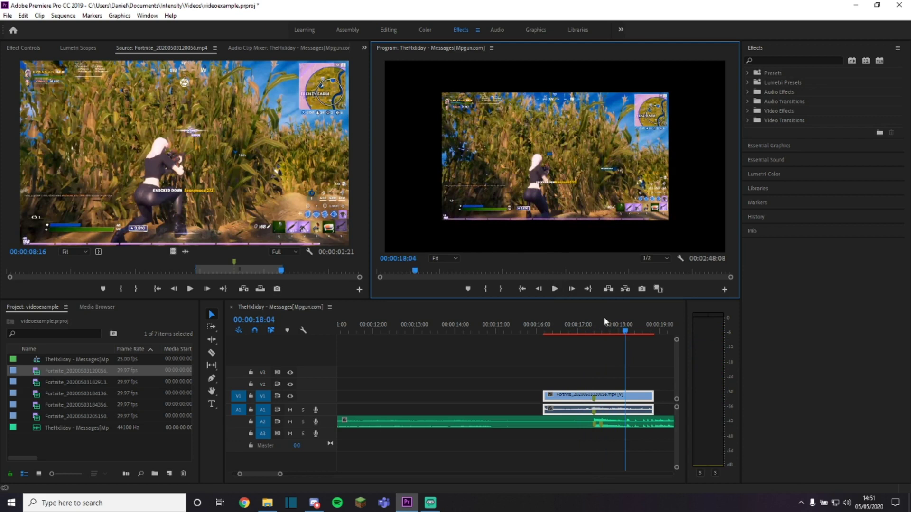
{"action": "left_click_drag", "start_coordinate": [625, 333], "coordinate": [586, 334]}
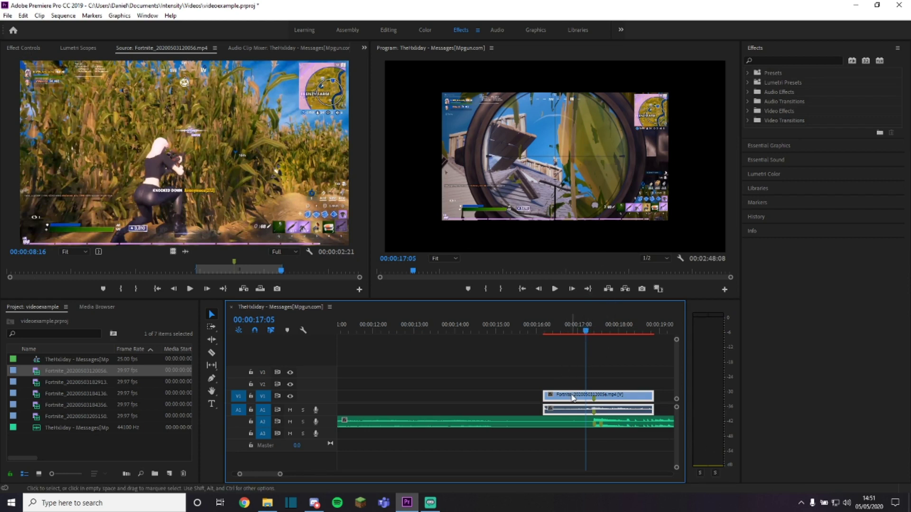
Step: Set the first gameplay clip's Motion Scale to 165 and scrub the timeline to check it
{"action": "left_click", "coordinate": [22, 48]}
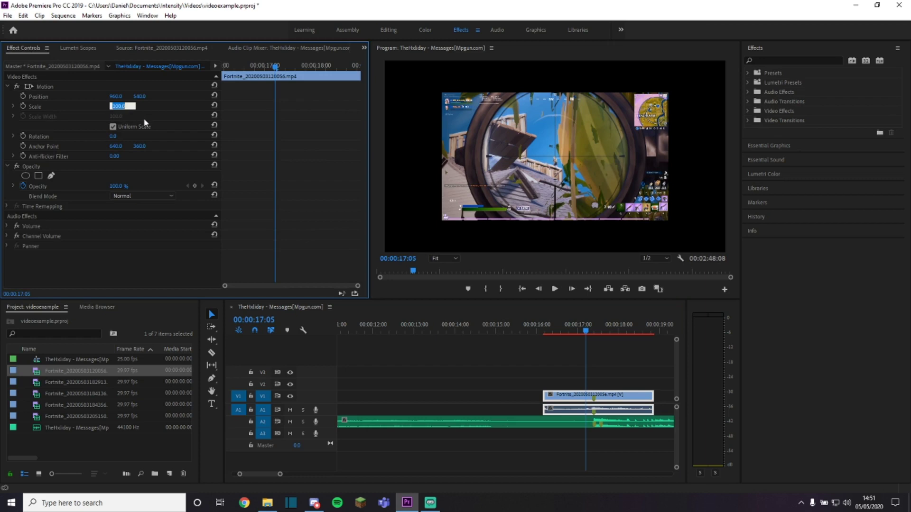
{"action": "type", "text": "165"}
{"action": "key", "text": "Return"}
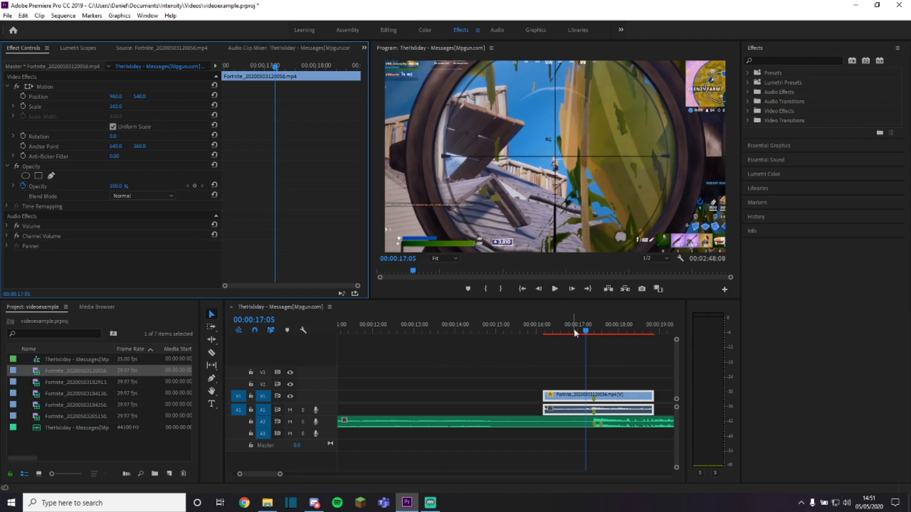
{"action": "left_click_drag", "start_coordinate": [587, 332], "coordinate": [628, 332]}
{"action": "scroll", "coordinate": [612, 341], "scroll_direction": "right", "scroll_amount": 5}
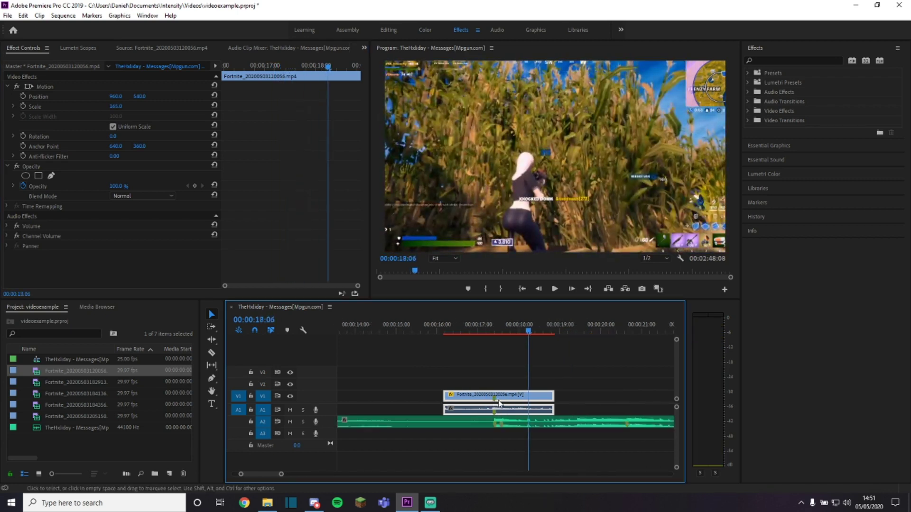
{"action": "scroll", "coordinate": [369, 371], "scroll_direction": "left", "scroll_amount": 1}
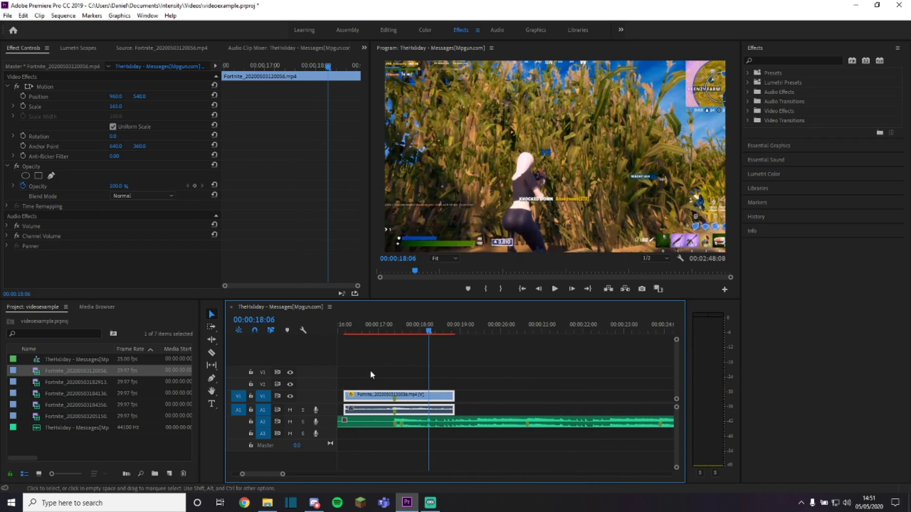
{"action": "double_click", "coordinate": [34, 383]}
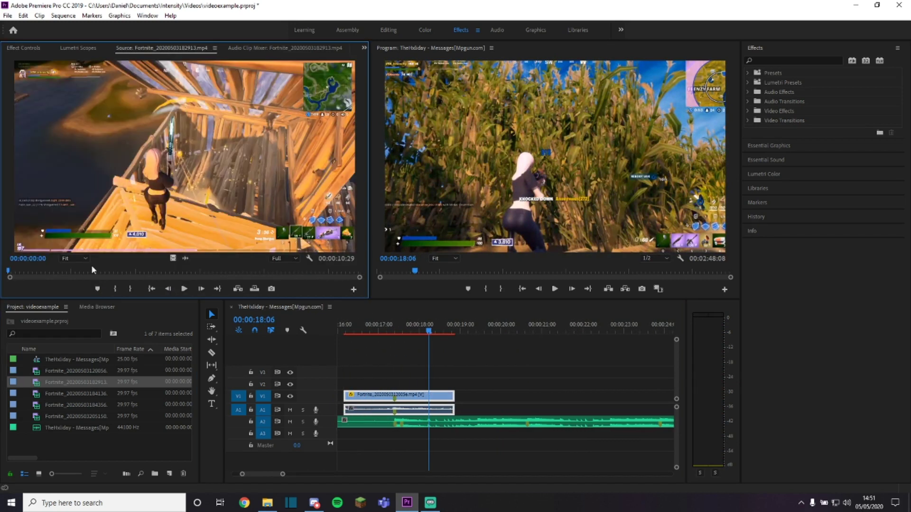
{"action": "left_click_drag", "start_coordinate": [8, 273], "coordinate": [277, 266]}
{"action": "key", "text": "i"}
{"action": "key", "text": "m"}
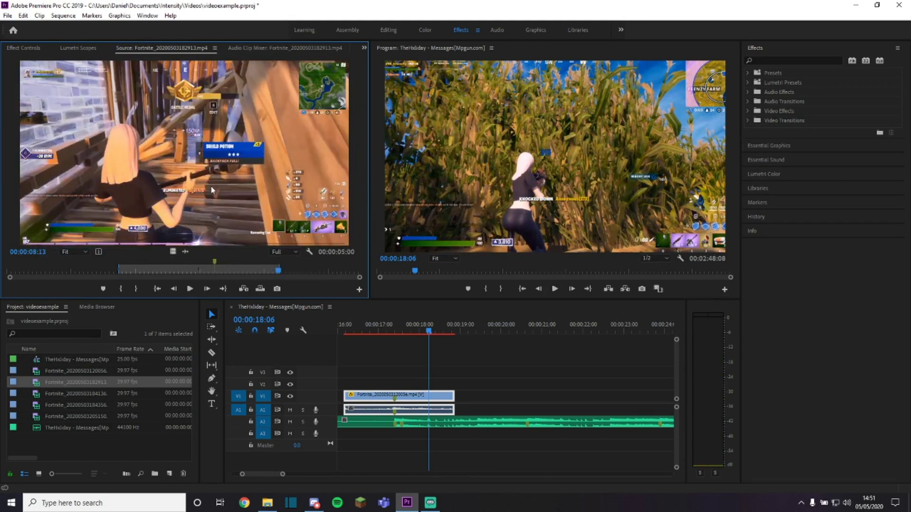
{"action": "left_click_drag", "start_coordinate": [211, 190], "coordinate": [452, 402]}
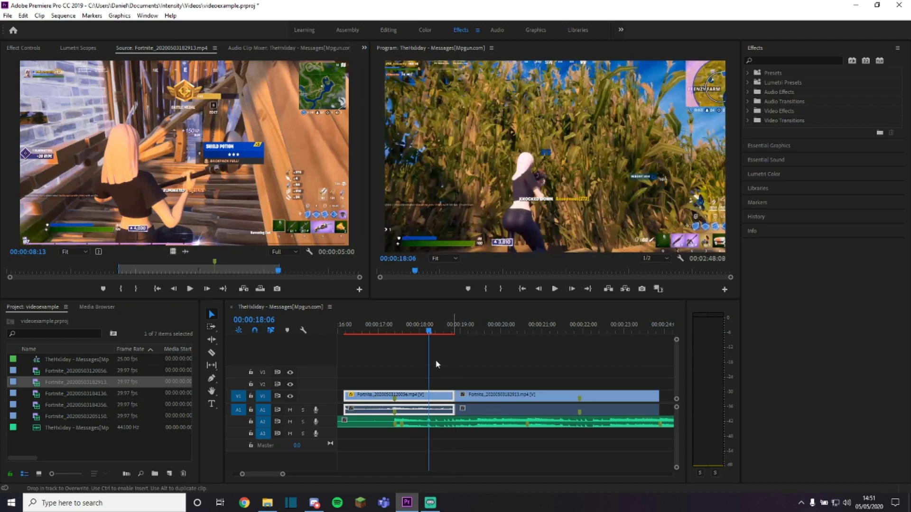
Step: Trim the second clip's start, slide it flush against the first clip, and play the cut
{"action": "left_click", "coordinate": [581, 408]}
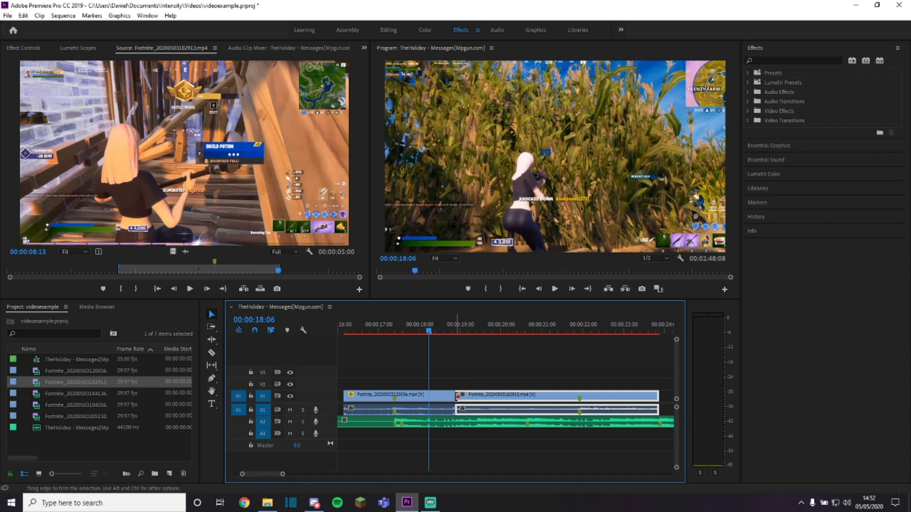
{"action": "left_click_drag", "start_coordinate": [456, 396], "coordinate": [490, 396]}
{"action": "left_click_drag", "start_coordinate": [624, 397], "coordinate": [583, 396]}
{"action": "left_click_drag", "start_coordinate": [455, 396], "coordinate": [477, 396]}
{"action": "left_click_drag", "start_coordinate": [578, 397], "coordinate": [568, 397]}
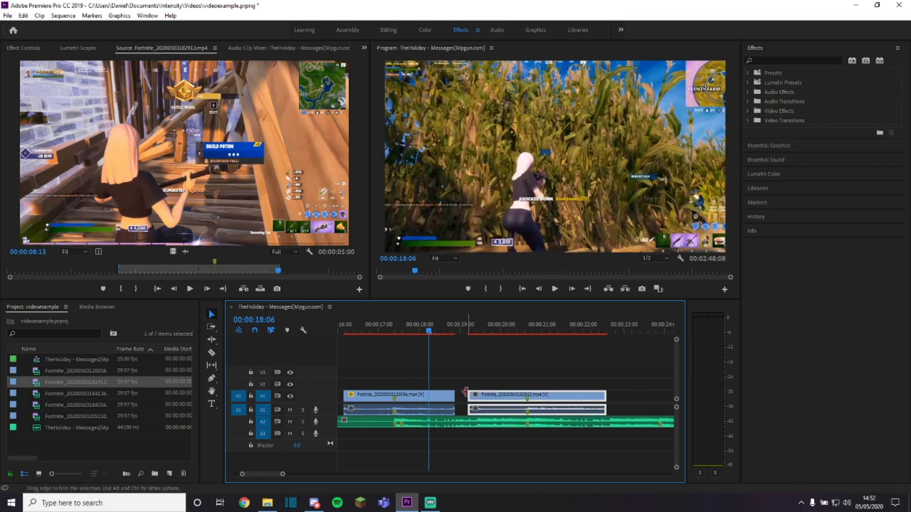
{"action": "left_click_drag", "start_coordinate": [466, 393], "coordinate": [455, 391]}
{"action": "key", "text": "space"}
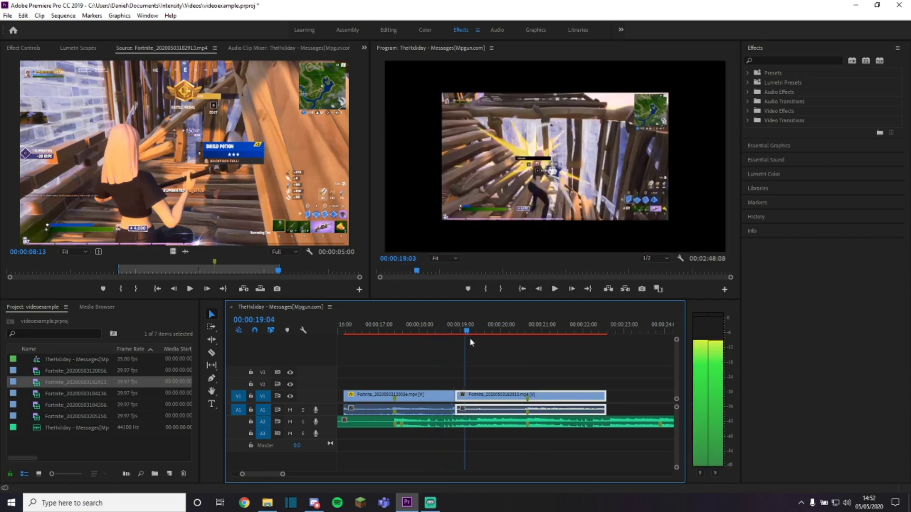
Step: Play and scrub around 00:00:20 in the Program monitor to review the second clip
{"action": "left_click", "coordinate": [502, 340]}
{"action": "left_click", "coordinate": [555, 289]}
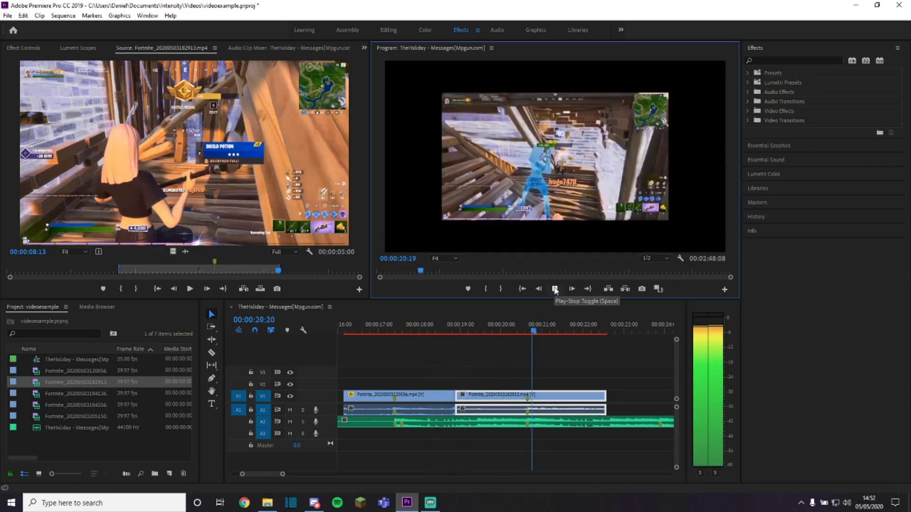
{"action": "left_click", "coordinate": [554, 289]}
{"action": "left_click_drag", "start_coordinate": [550, 338], "coordinate": [536, 339]}
{"action": "left_click", "coordinate": [525, 336]}
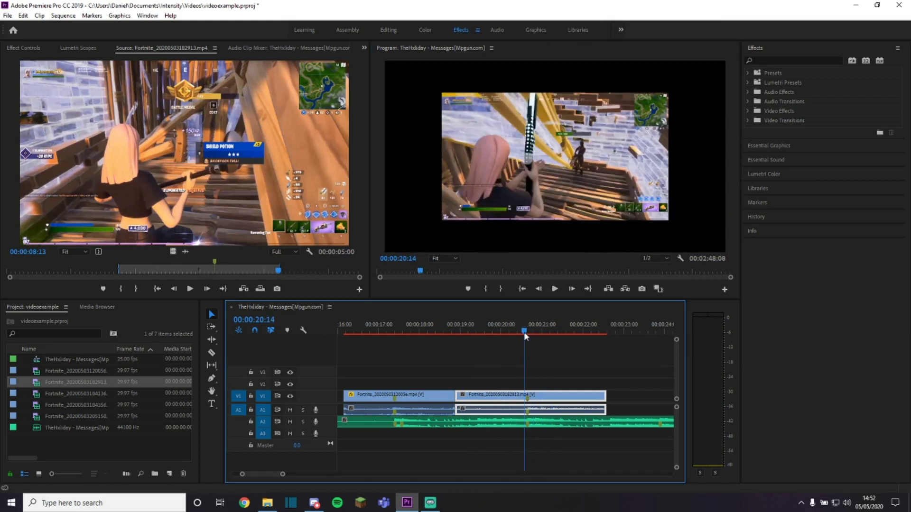
{"action": "key", "text": "space"}
Step: Replay the cut from 00:00:17:00 to 00:00:21:15 and select the second clip
{"action": "left_click", "coordinate": [479, 334]}
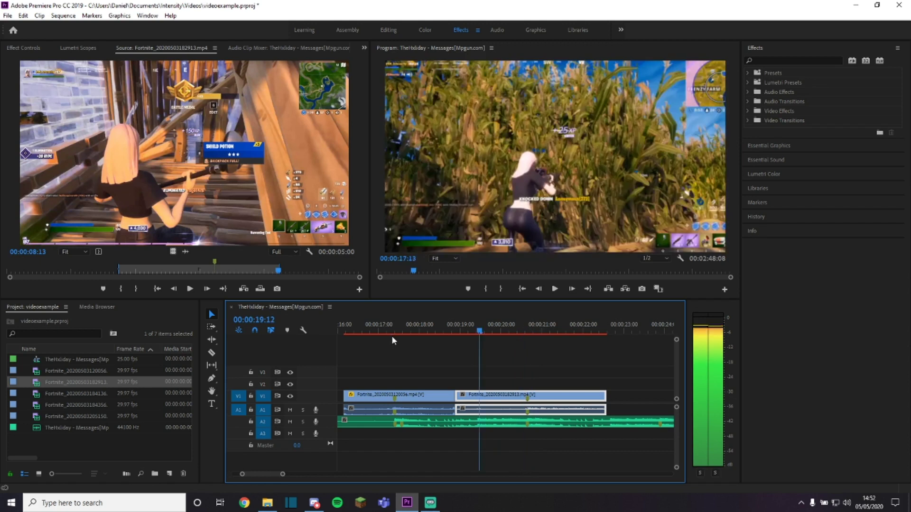
{"action": "left_click", "coordinate": [387, 334]}
{"action": "left_click", "coordinate": [379, 333]}
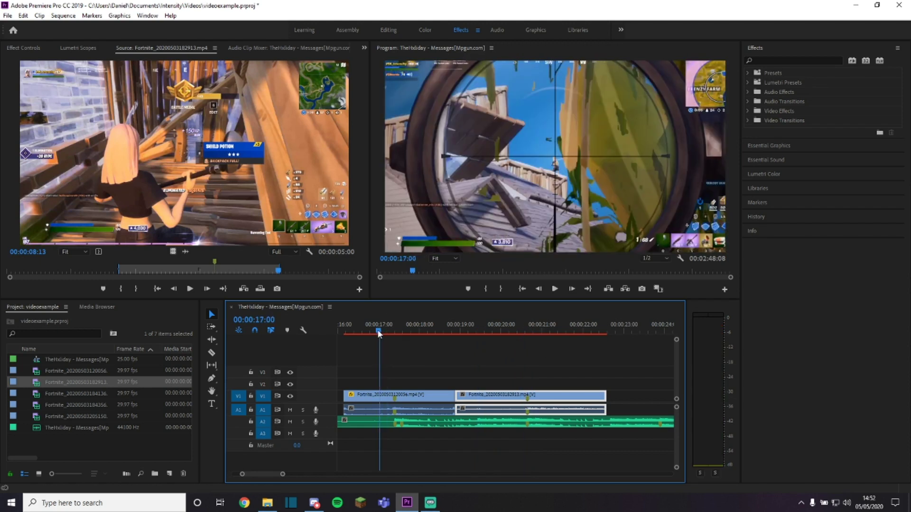
{"action": "left_click", "coordinate": [554, 289]}
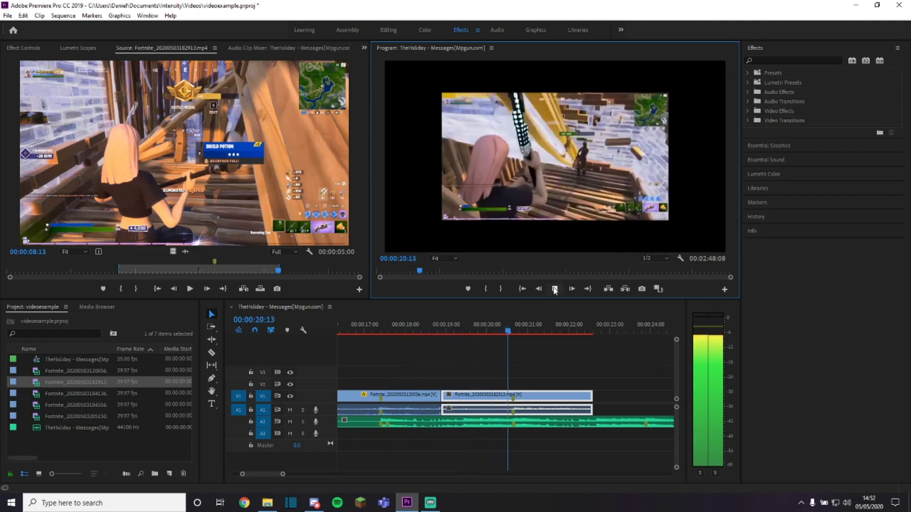
{"action": "left_click", "coordinate": [554, 288]}
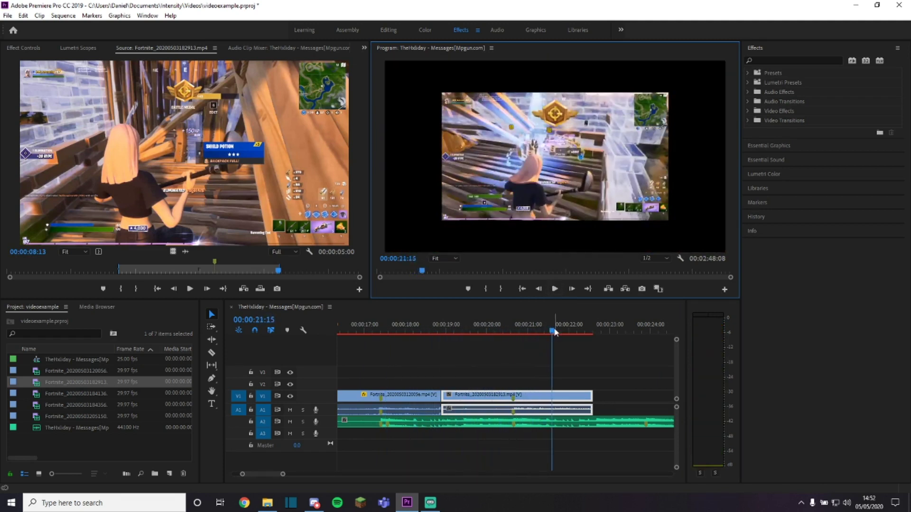
{"action": "left_click", "coordinate": [491, 406]}
Step: Set the second clip's Motion Scale to 165 and play it back from 00:00:21:03
{"action": "left_click", "coordinate": [23, 48]}
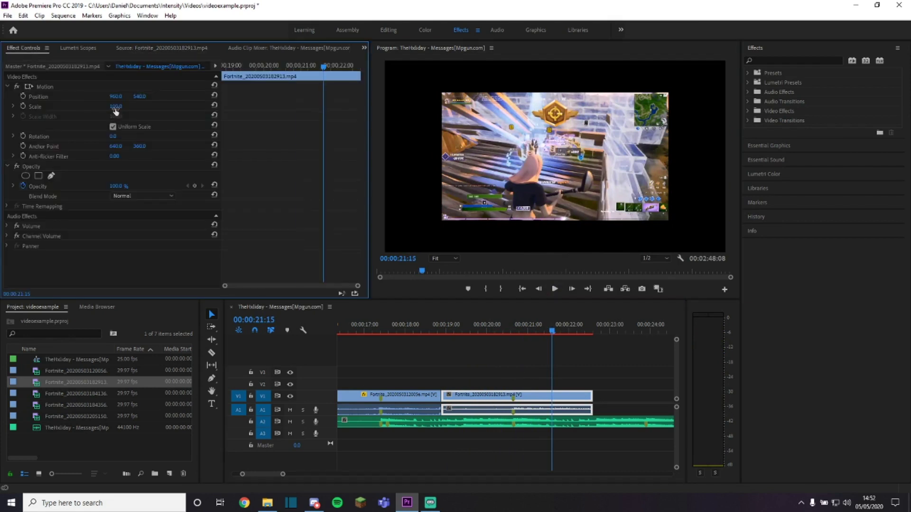
{"action": "left_click", "coordinate": [119, 106]}
{"action": "type", "text": "165"}
{"action": "key", "text": "Return"}
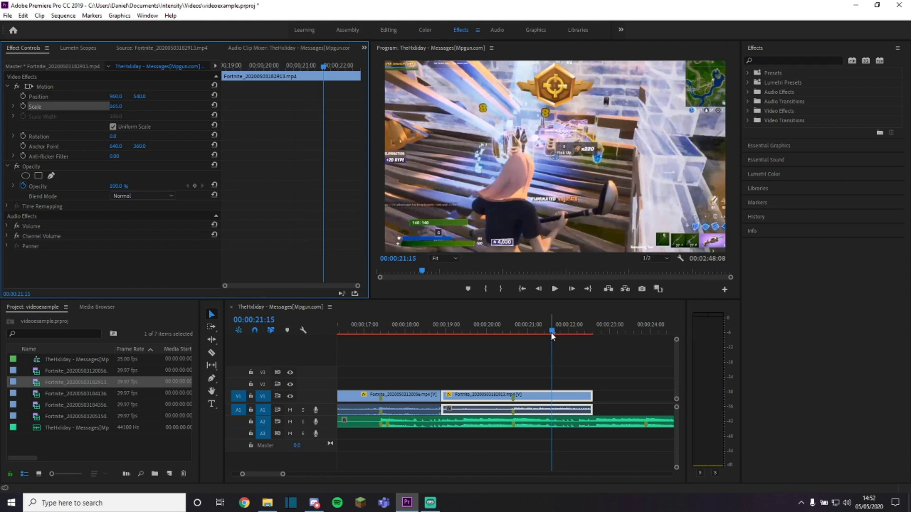
{"action": "left_click_drag", "start_coordinate": [534, 332], "coordinate": [532, 332]}
{"action": "key", "text": "space"}
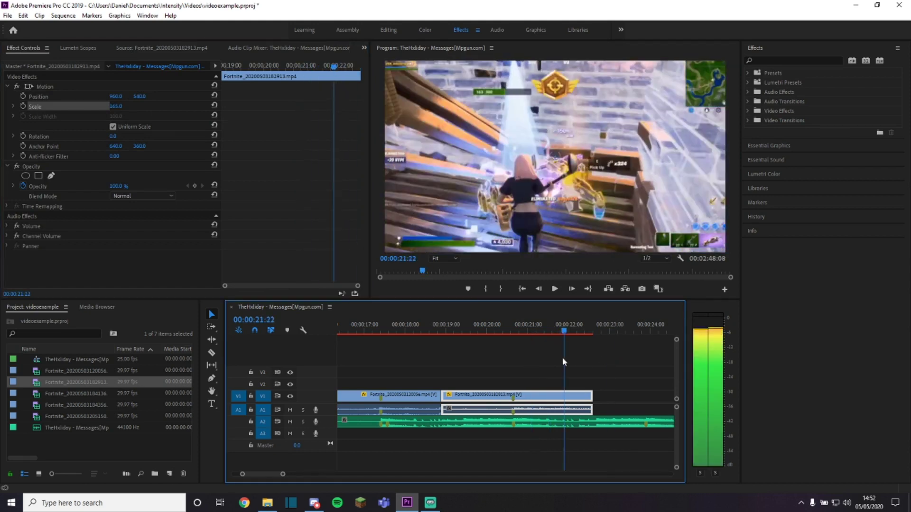
{"action": "scroll", "coordinate": [563, 375], "scroll_direction": "down", "scroll_amount": 3}
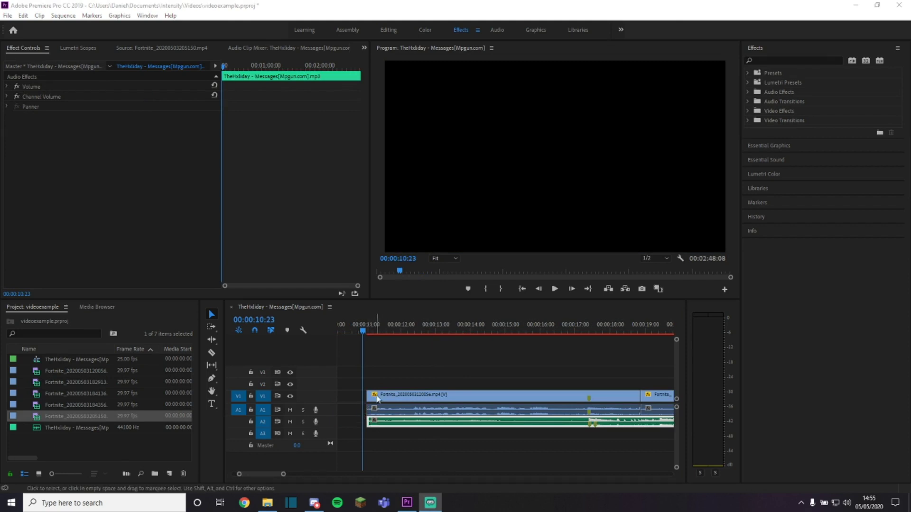
Step: Play the montage from just before the first clip, around 00:00:11:15
{"action": "left_click", "coordinate": [377, 396]}
{"action": "left_click", "coordinate": [386, 333]}
{"action": "left_click_drag", "start_coordinate": [386, 333], "coordinate": [358, 334]}
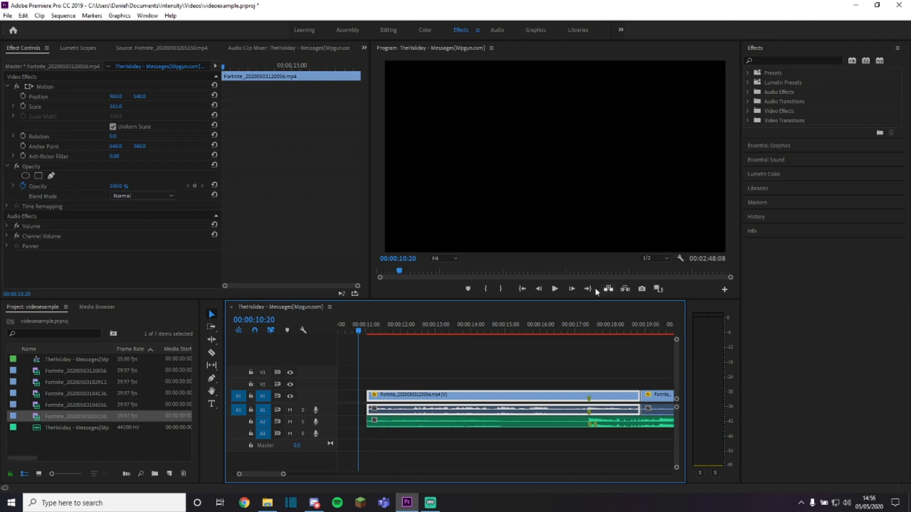
{"action": "left_click", "coordinate": [553, 290]}
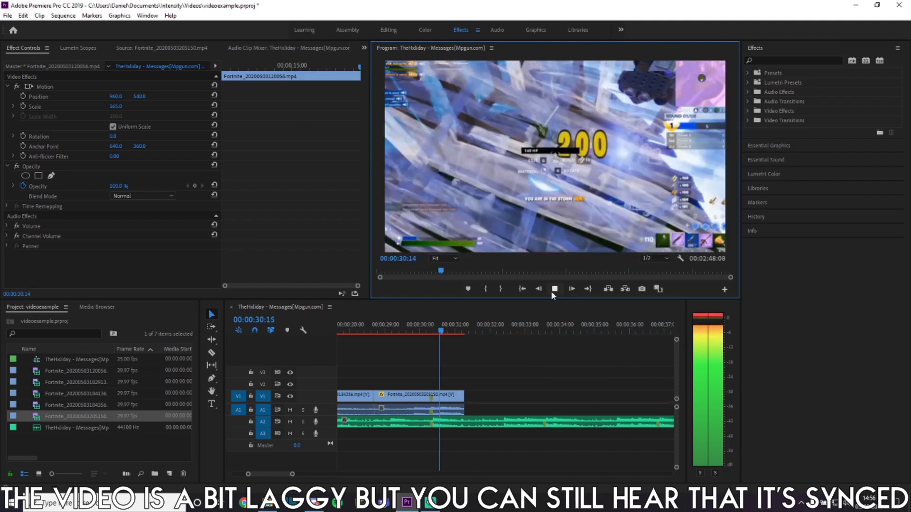
{"action": "left_click", "coordinate": [555, 289]}
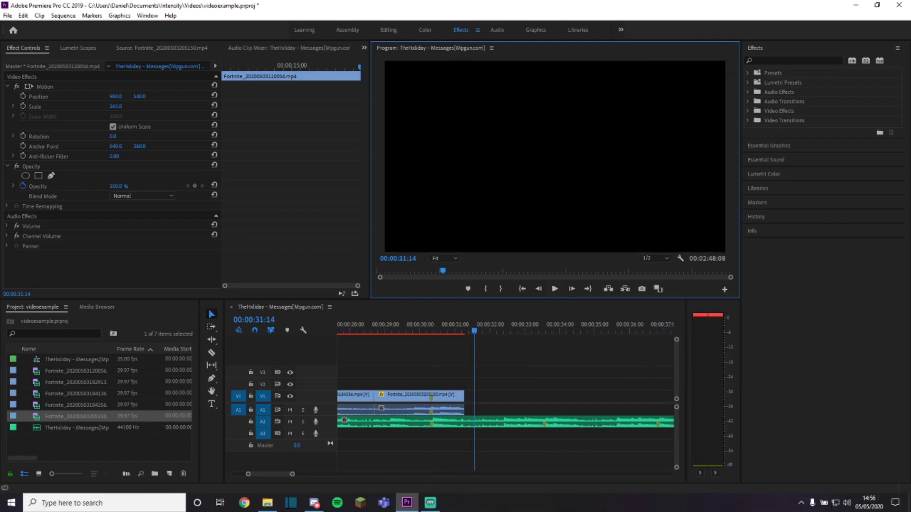
Step: Check the frame at 00:00:27:00, then scrub the playhead back to about 00:00:25:14
{"action": "scroll", "coordinate": [409, 402], "scroll_direction": "up", "scroll_amount": 3}
{"action": "scroll", "coordinate": [428, 412], "scroll_direction": "up", "scroll_amount": 4}
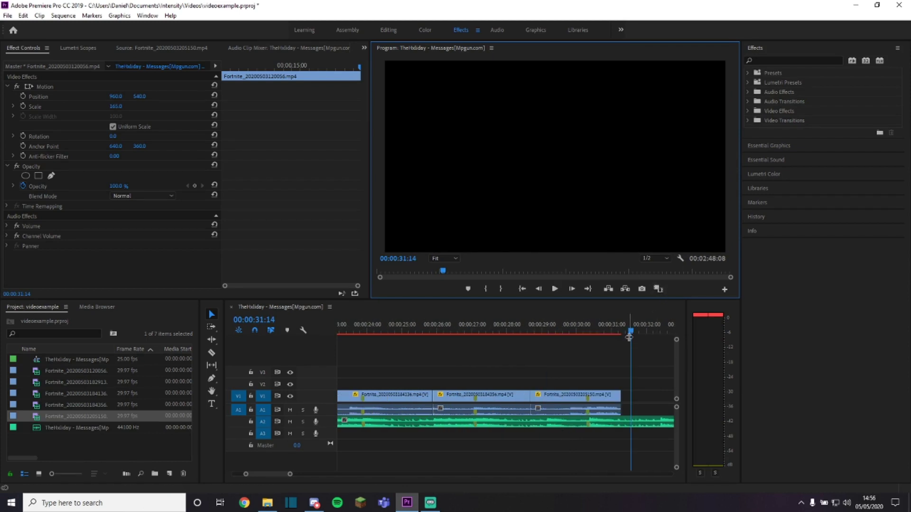
{"action": "left_click_drag", "start_coordinate": [628, 334], "coordinate": [466, 338]}
{"action": "scroll", "coordinate": [504, 396], "scroll_direction": "up", "scroll_amount": 6}
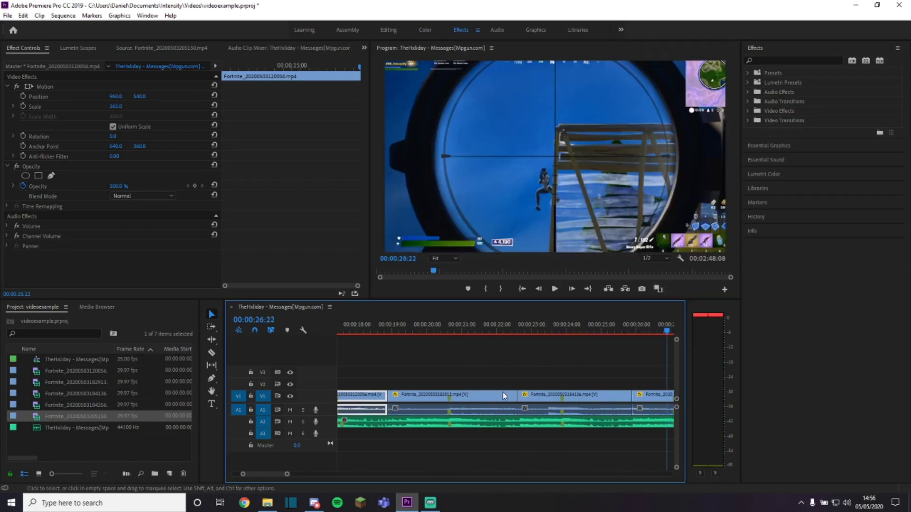
{"action": "scroll", "coordinate": [503, 396], "scroll_direction": "down", "scroll_amount": 1}
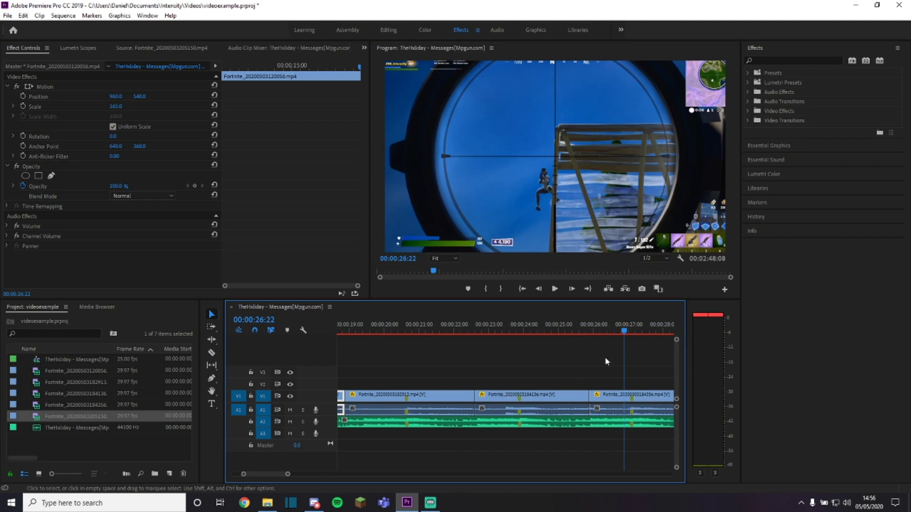
{"action": "left_click", "coordinate": [628, 333]}
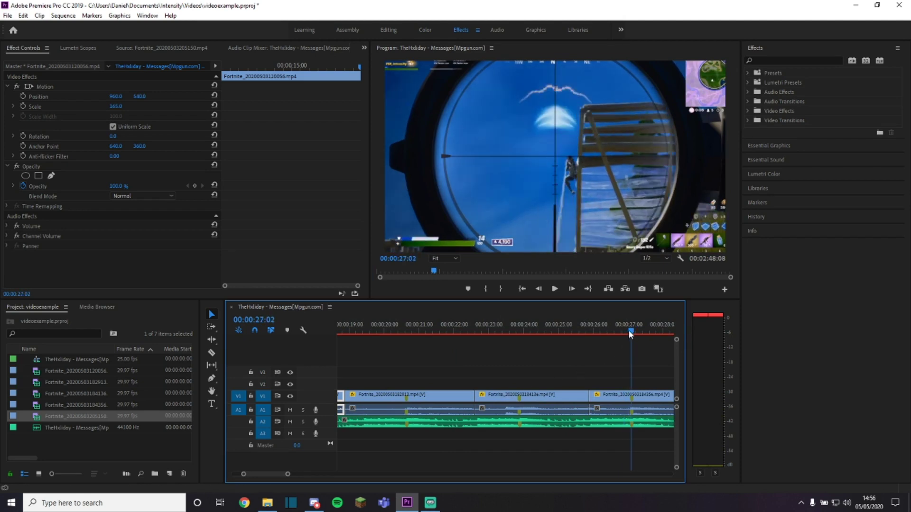
{"action": "left_click_drag", "start_coordinate": [628, 334], "coordinate": [577, 334]}
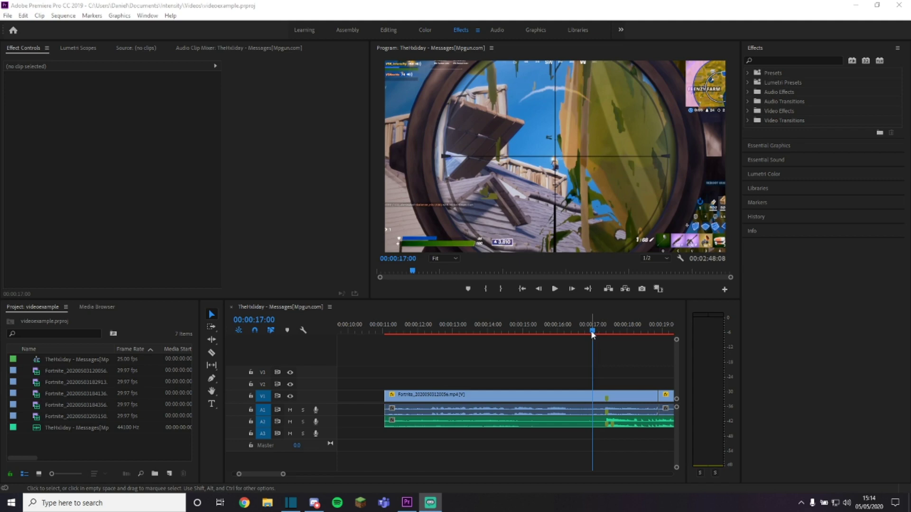
Step: Add a 1920×1080 adjustment layer to the project bin from the New Item menu
{"action": "mouse_move", "coordinate": [592, 331]}
{"action": "left_mouse_down"}
{"action": "mouse_move", "coordinate": [604, 334]}
{"action": "mouse_move", "coordinate": [595, 336]}
{"action": "left_mouse_up"}
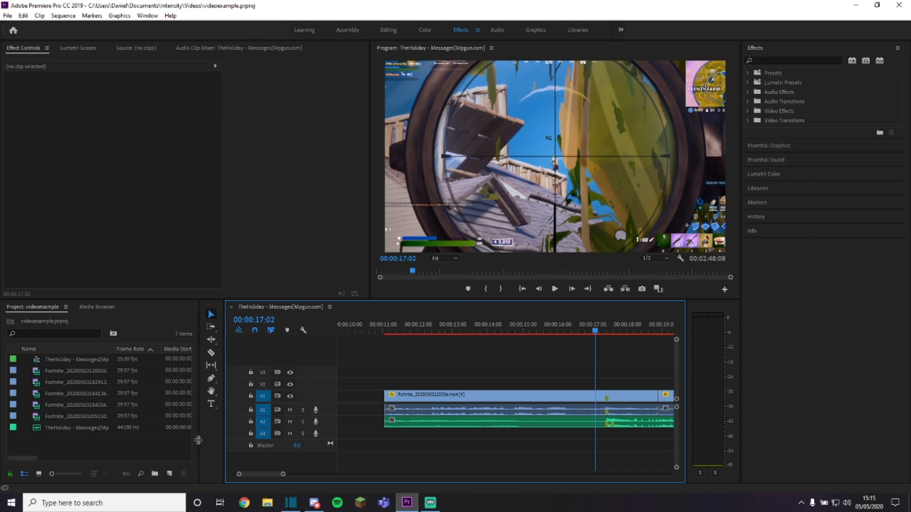
{"action": "left_click_drag", "start_coordinate": [198, 438], "coordinate": [144, 437]}
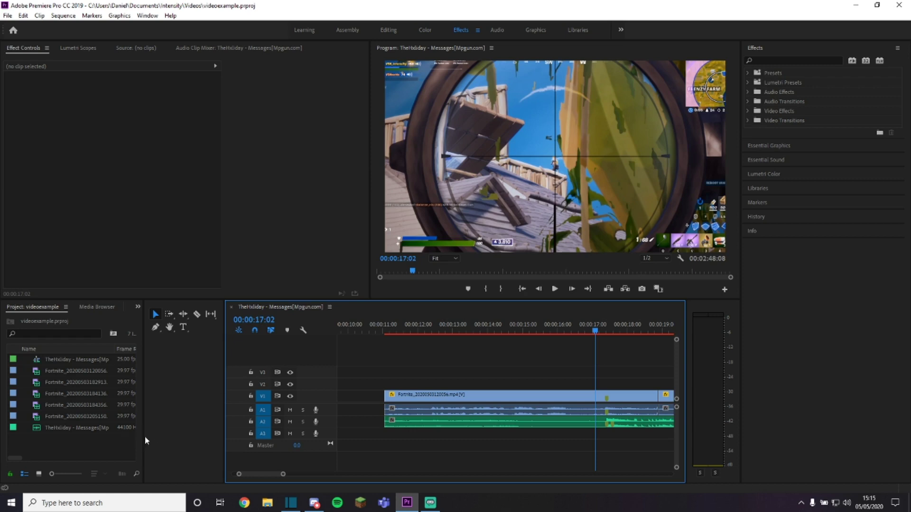
{"action": "left_click_drag", "start_coordinate": [144, 439], "coordinate": [188, 437]}
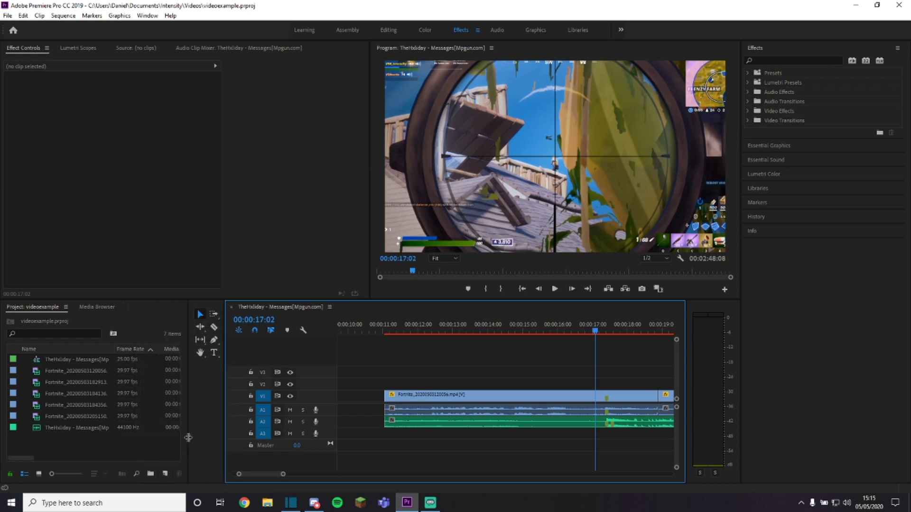
{"action": "left_click", "coordinate": [165, 475]}
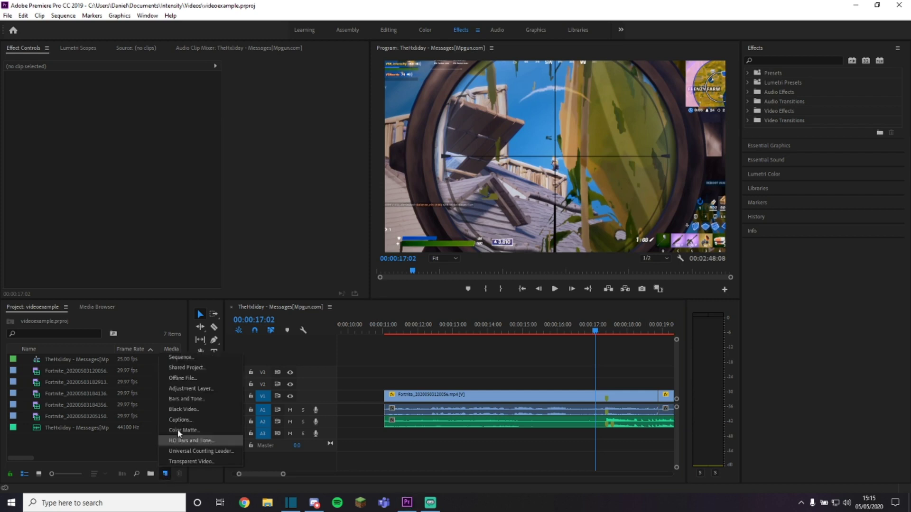
{"action": "left_click", "coordinate": [180, 389]}
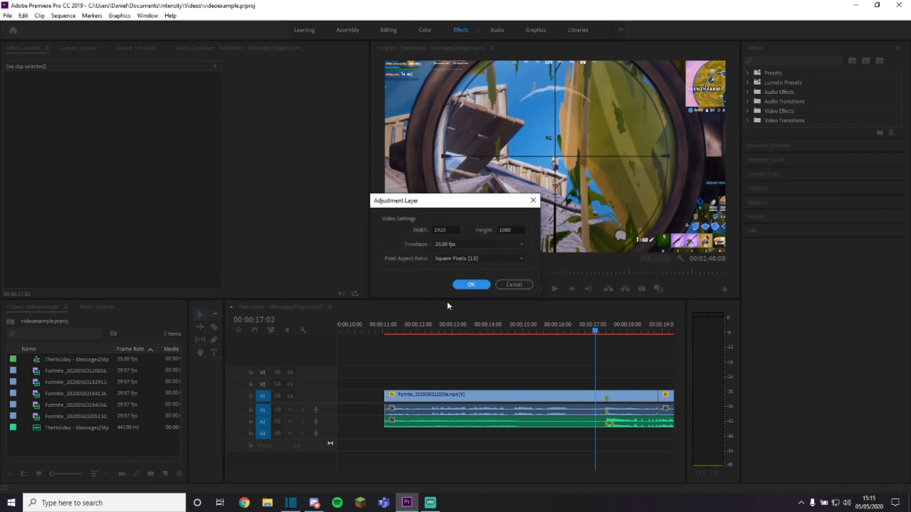
{"action": "left_click", "coordinate": [469, 285]}
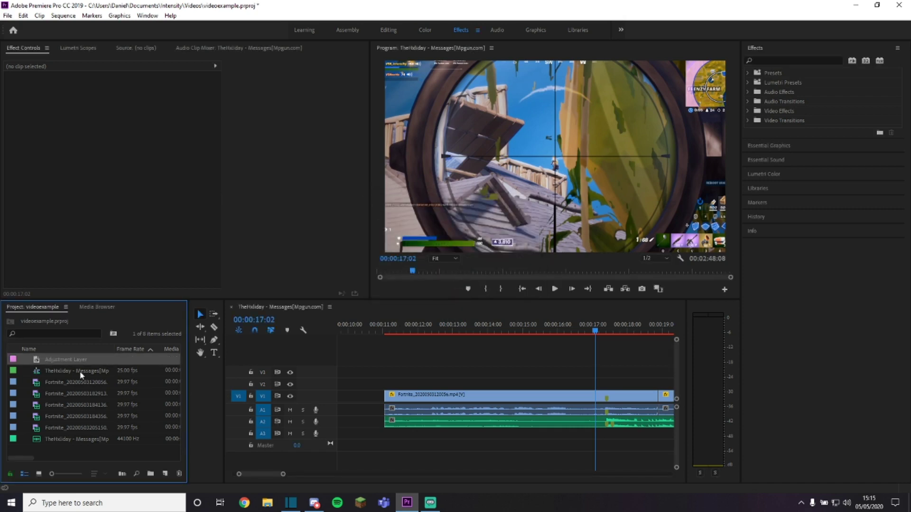
Step: Drop the Adjustment Layer on V2 at 17 seconds and trim it to a few frames
{"action": "left_click_drag", "start_coordinate": [35, 361], "coordinate": [591, 385]}
{"action": "left_click_drag", "start_coordinate": [655, 386], "coordinate": [619, 384]}
{"action": "left_click", "coordinate": [611, 384]}
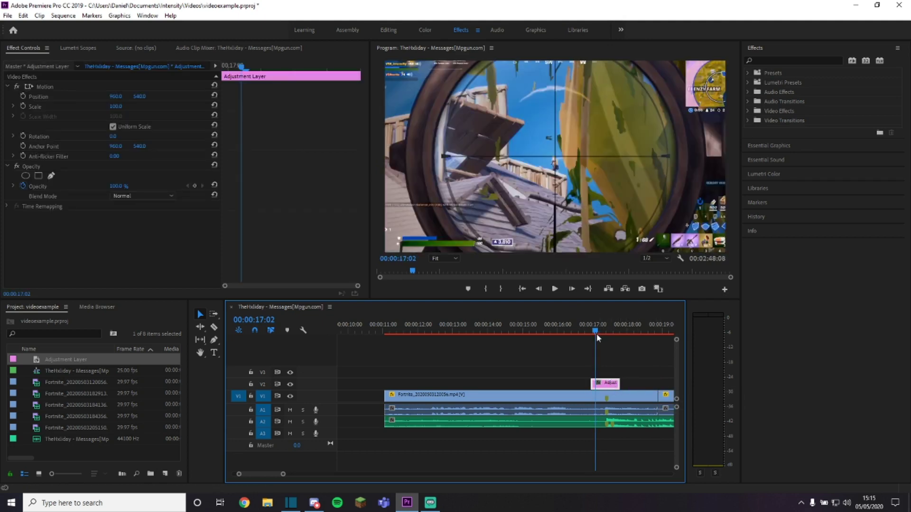
{"action": "left_click", "coordinate": [615, 332]}
{"action": "left_click_drag", "start_coordinate": [617, 333], "coordinate": [599, 333]}
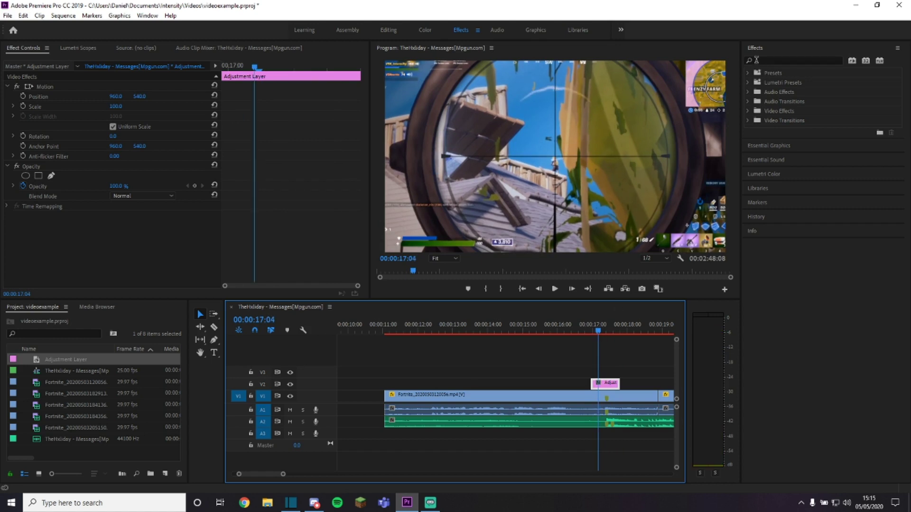
Step: Search 'lumetri colo' and drag Lumetri Color onto the V2 adjustment layer clip
{"action": "left_click", "coordinate": [771, 58]}
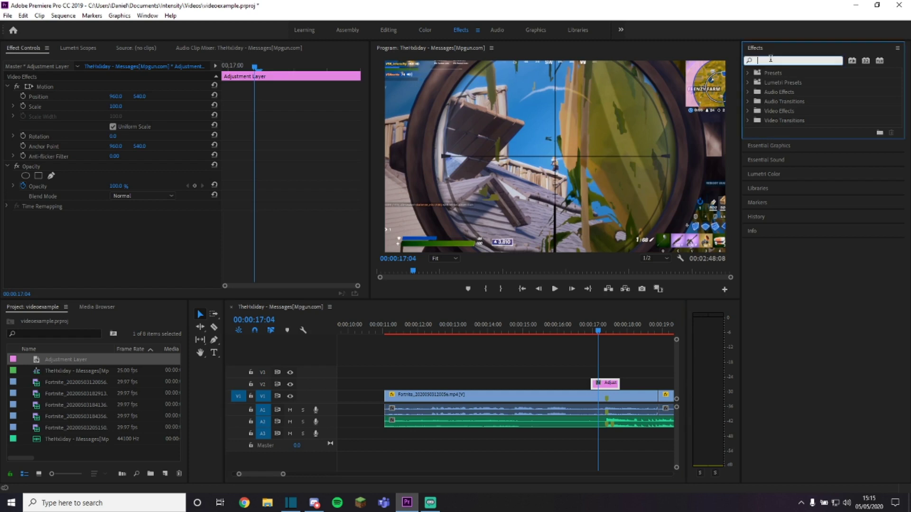
{"action": "type", "text": "lumetri color"}
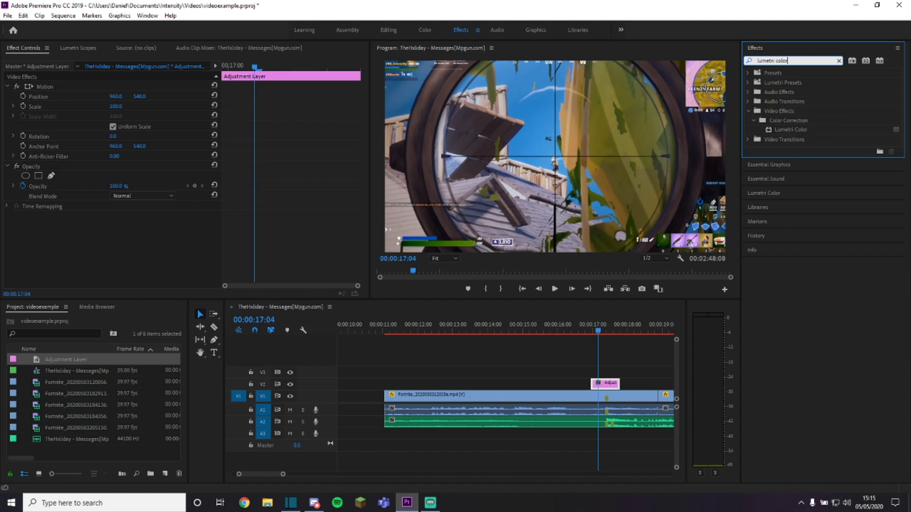
{"action": "left_click", "coordinate": [768, 129]}
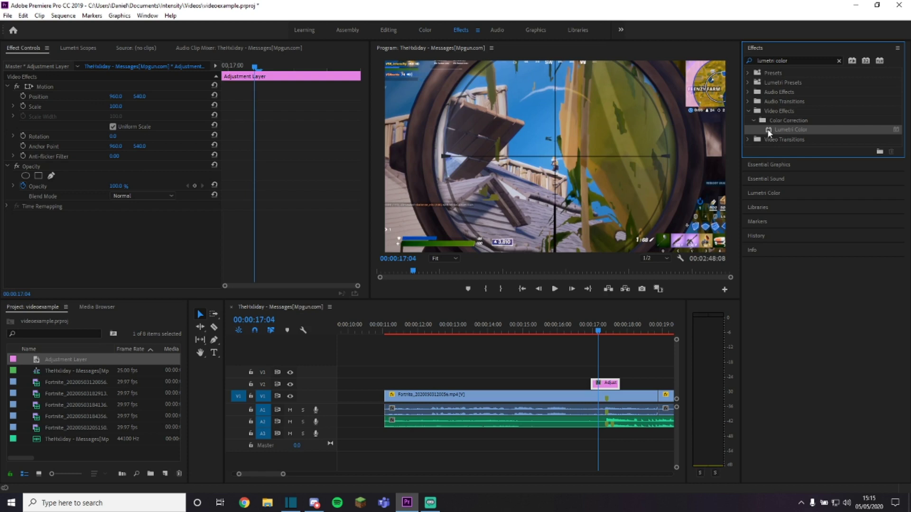
{"action": "left_click_drag", "start_coordinate": [770, 130], "coordinate": [604, 384]}
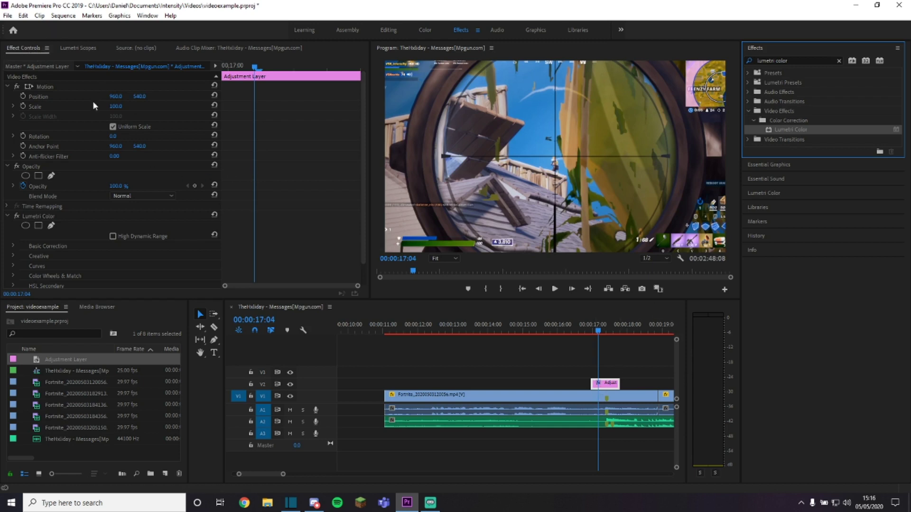
Step: Park the playhead on the 00:00:17:10 beat and expand Lumetri's Basic Correction section
{"action": "left_click", "coordinate": [600, 332]}
{"action": "left_click_drag", "start_coordinate": [600, 332], "coordinate": [605, 331]}
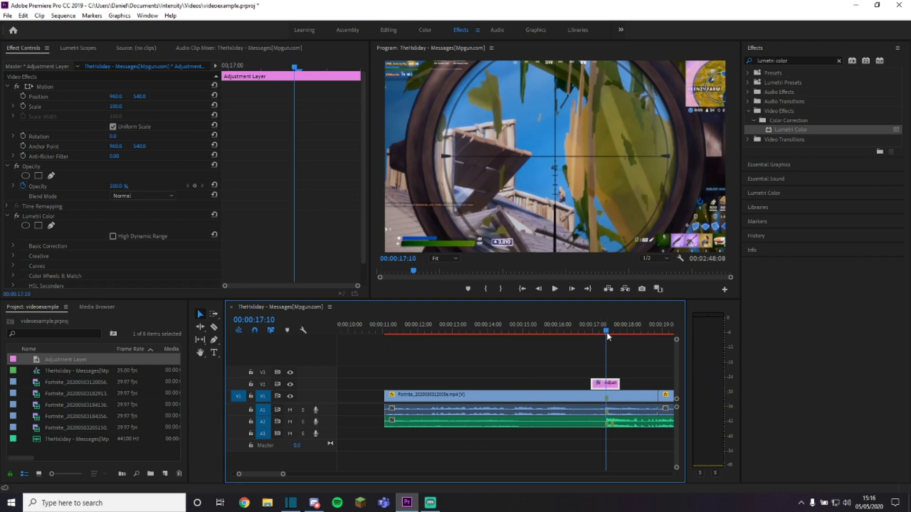
{"action": "left_click_drag", "start_coordinate": [607, 333], "coordinate": [609, 333]}
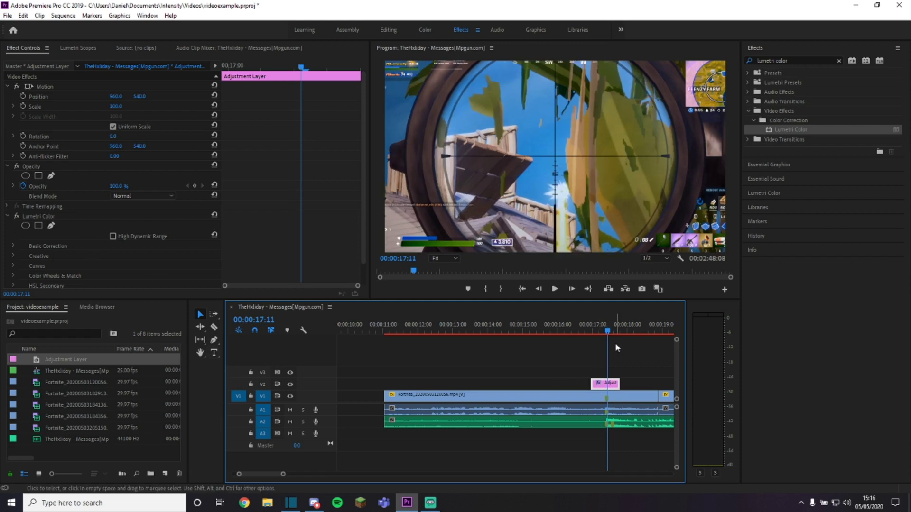
{"action": "left_click_drag", "start_coordinate": [607, 331], "coordinate": [608, 334]}
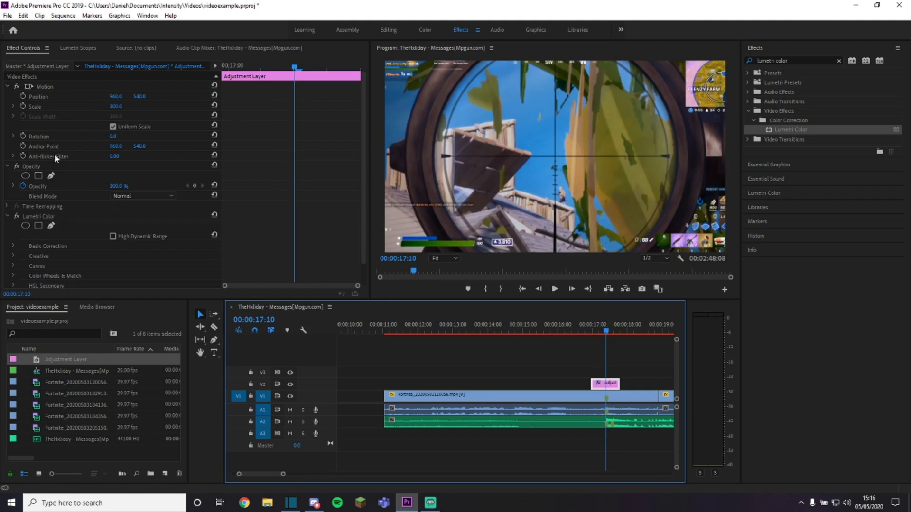
{"action": "scroll", "coordinate": [14, 242], "scroll_direction": "down", "scroll_amount": 1}
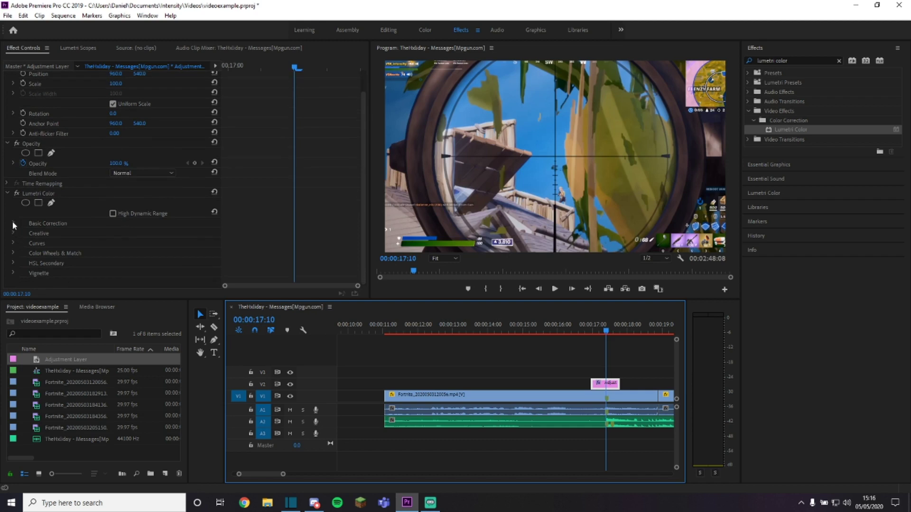
{"action": "left_click", "coordinate": [10, 224]}
{"action": "scroll", "coordinate": [53, 238], "scroll_direction": "down", "scroll_amount": 3}
{"action": "scroll", "coordinate": [53, 237], "scroll_direction": "down", "scroll_amount": 1}
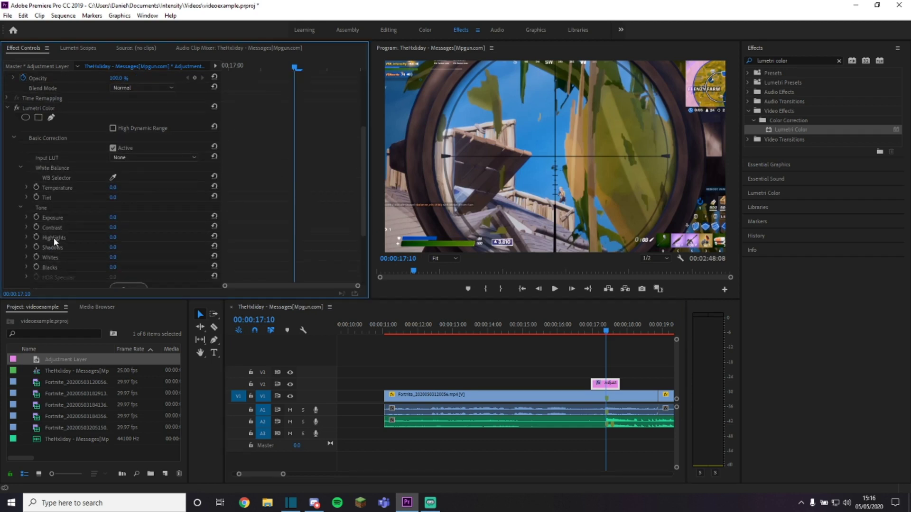
Step: Add Exposure keyframes at 17:10, 17:08 and 17:18
{"action": "left_click", "coordinate": [36, 217]}
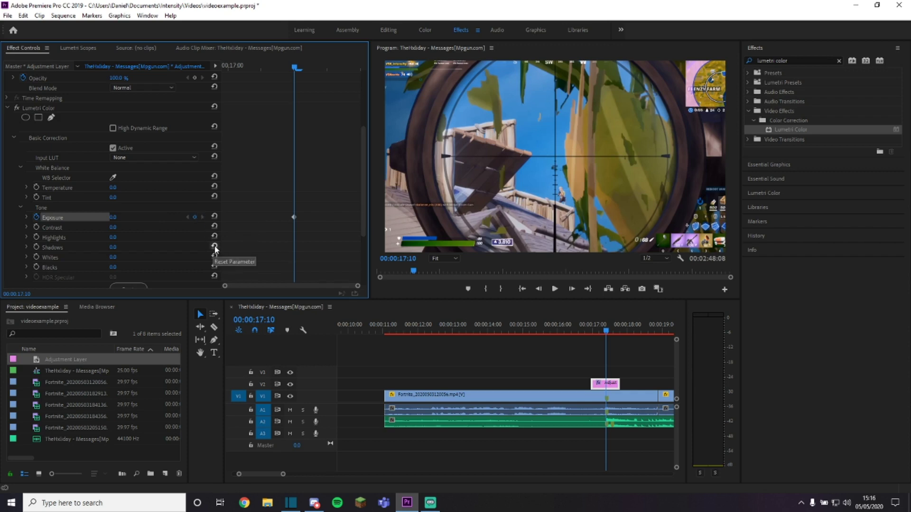
{"action": "key", "text": "Left"}
{"action": "key", "text": "Left"}
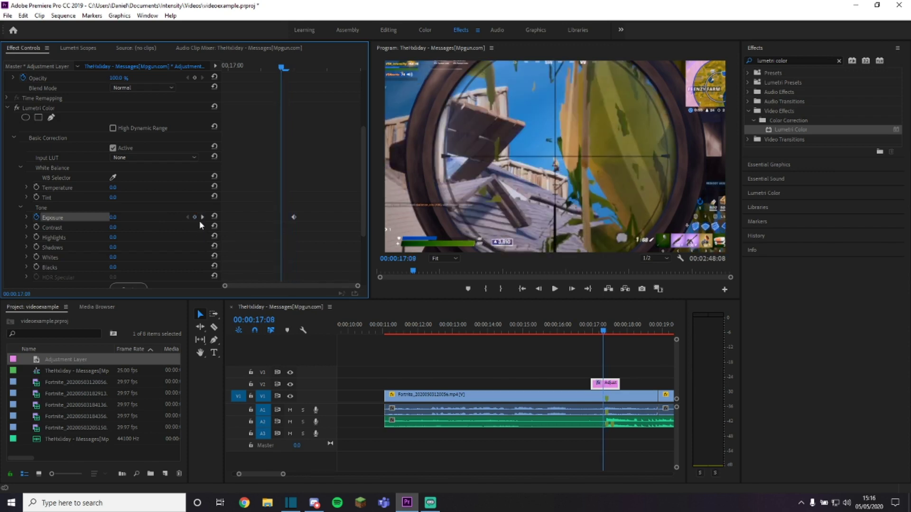
{"action": "left_click", "coordinate": [195, 217]}
{"action": "key", "text": "Right"}
{"action": "key", "text": "Right"}
{"action": "key", "text": "Right"}
{"action": "key", "text": "Right"}
{"action": "key", "text": "Right"}
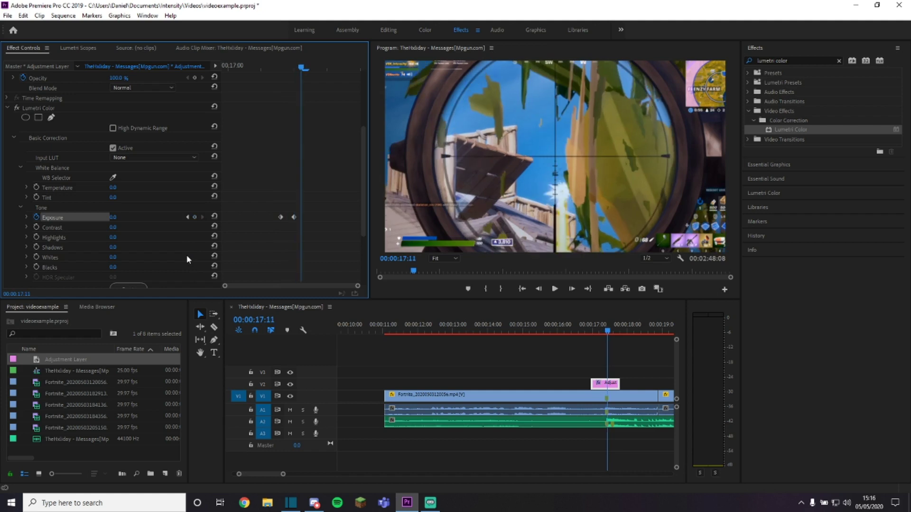
{"action": "key", "text": "Right"}
{"action": "key", "text": "Right"}
{"action": "key", "text": "Right"}
{"action": "key", "text": "Right"}
{"action": "key", "text": "Right"}
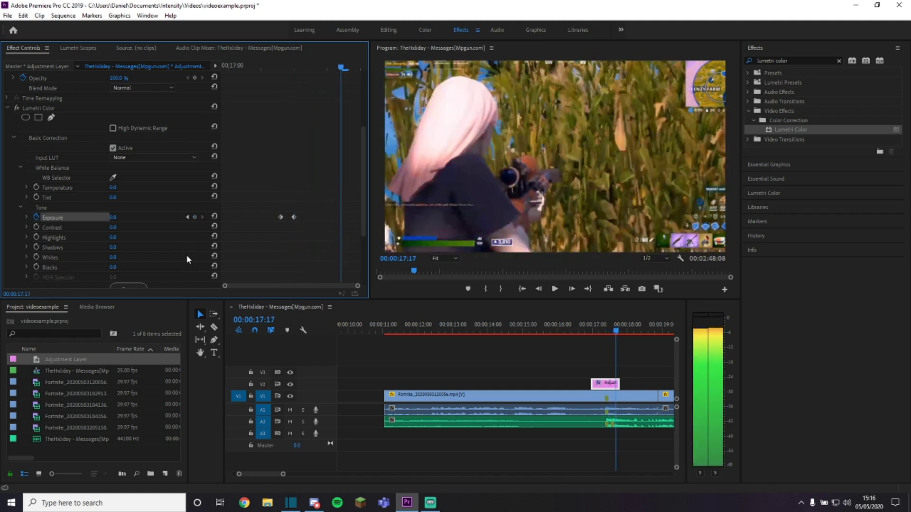
{"action": "left_click", "coordinate": [195, 217]}
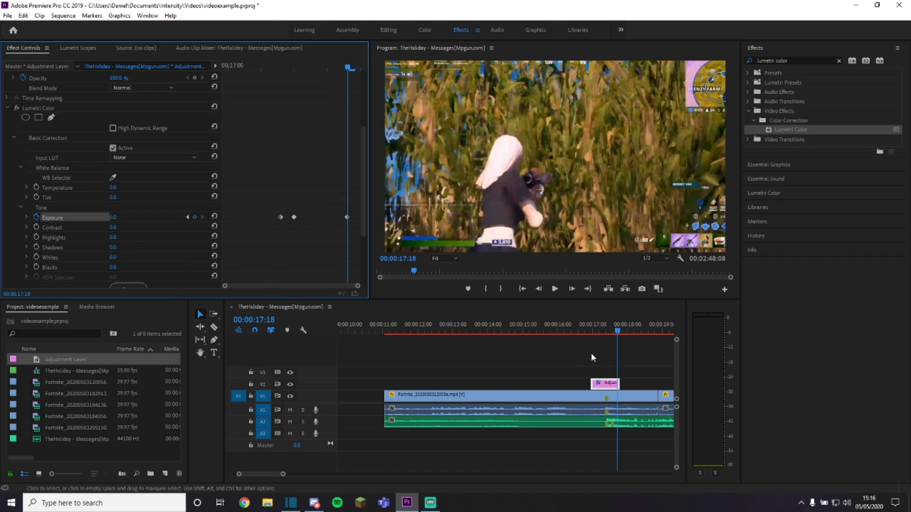
Step: Set the 17:10 Exposure keyframe to 4.0 and preview the flash ramp
{"action": "left_click", "coordinate": [187, 217]}
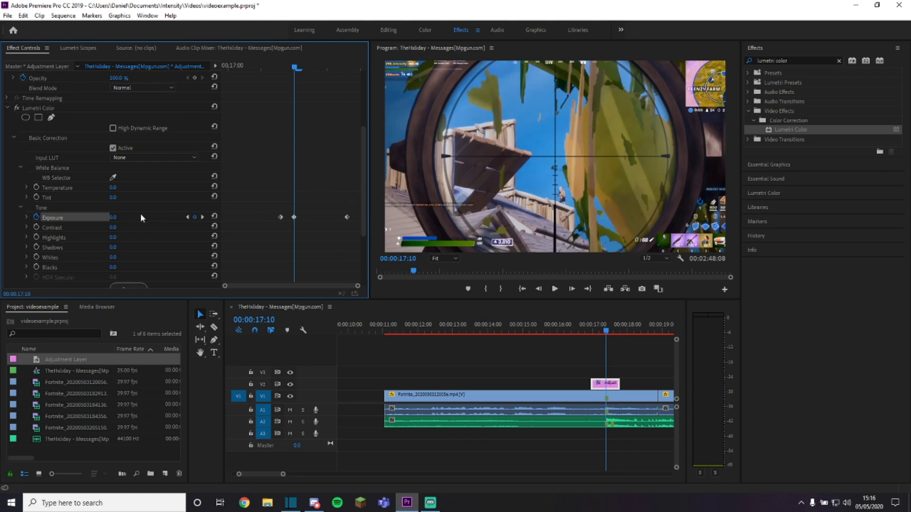
{"action": "left_click", "coordinate": [114, 218]}
{"action": "type", "text": "4"}
{"action": "key", "text": "Return"}
{"action": "left_click_drag", "start_coordinate": [296, 68], "coordinate": [347, 83]}
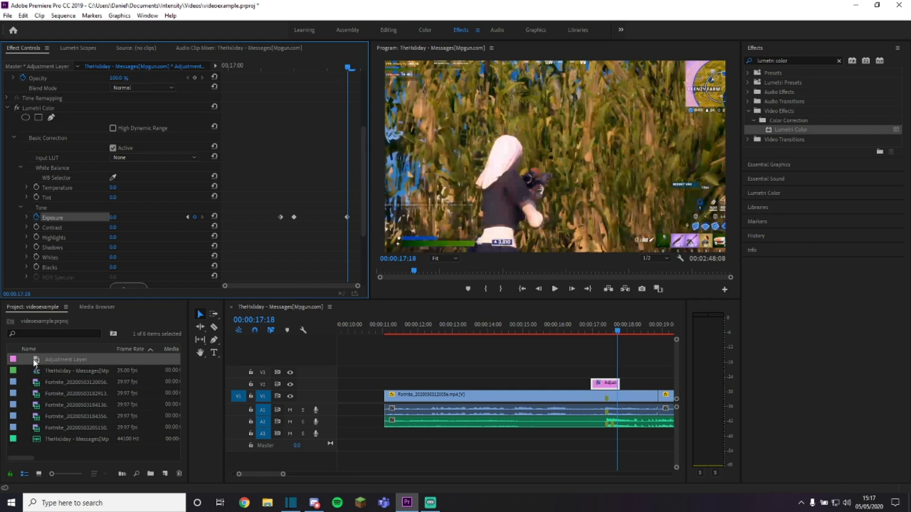
Step: Place a second adjustment layer on track V3 and trim it short
{"action": "left_click_drag", "start_coordinate": [34, 364], "coordinate": [519, 372]}
{"action": "scroll", "coordinate": [593, 375], "scroll_direction": "down", "scroll_amount": 3}
{"action": "left_click", "coordinate": [838, 62]}
Step: Search 'transform' and apply Distort > Transform to the V3 adjustment layer
{"action": "left_click", "coordinate": [839, 62]}
{"action": "left_click", "coordinate": [804, 60]}
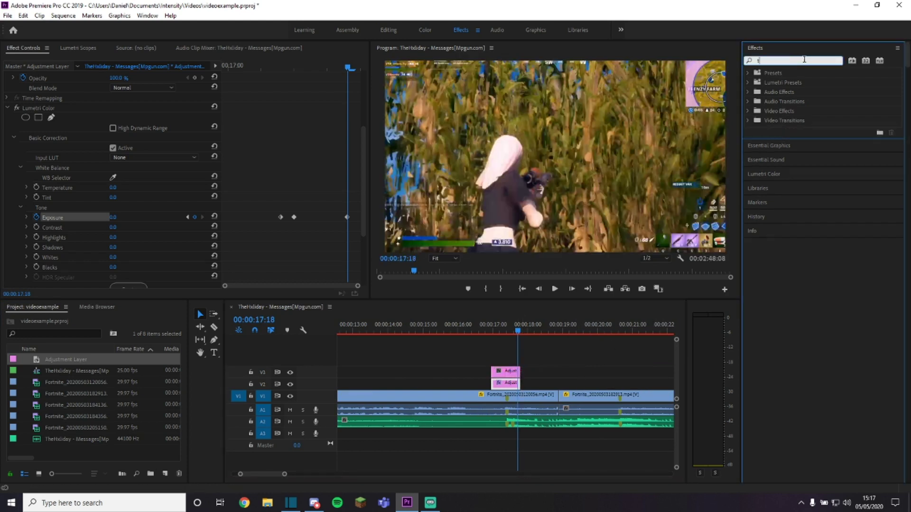
{"action": "type", "text": "transform"}
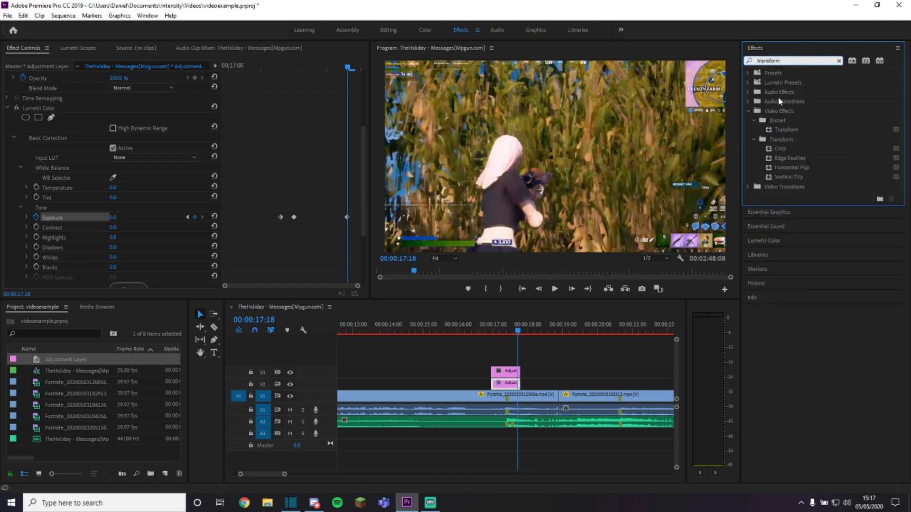
{"action": "left_click", "coordinate": [771, 130]}
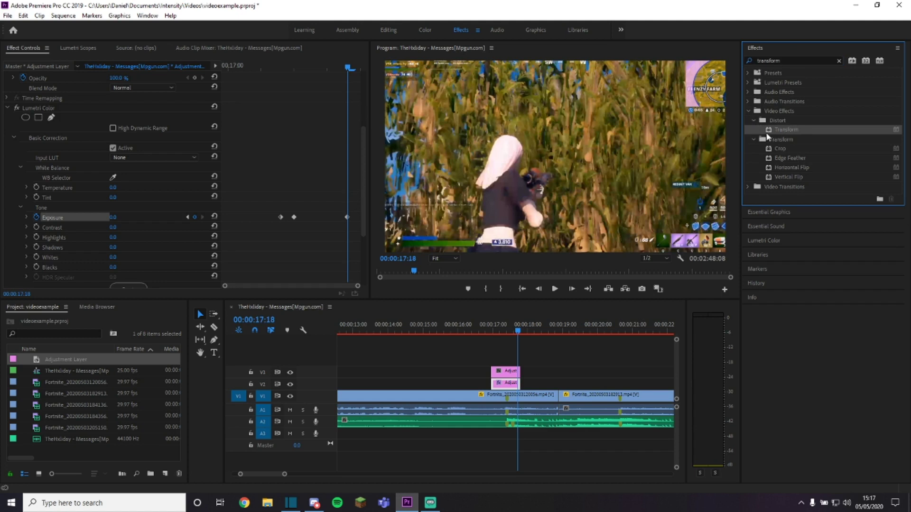
{"action": "left_click_drag", "start_coordinate": [769, 134], "coordinate": [504, 375]}
{"action": "left_click_drag", "start_coordinate": [516, 331], "coordinate": [507, 338]}
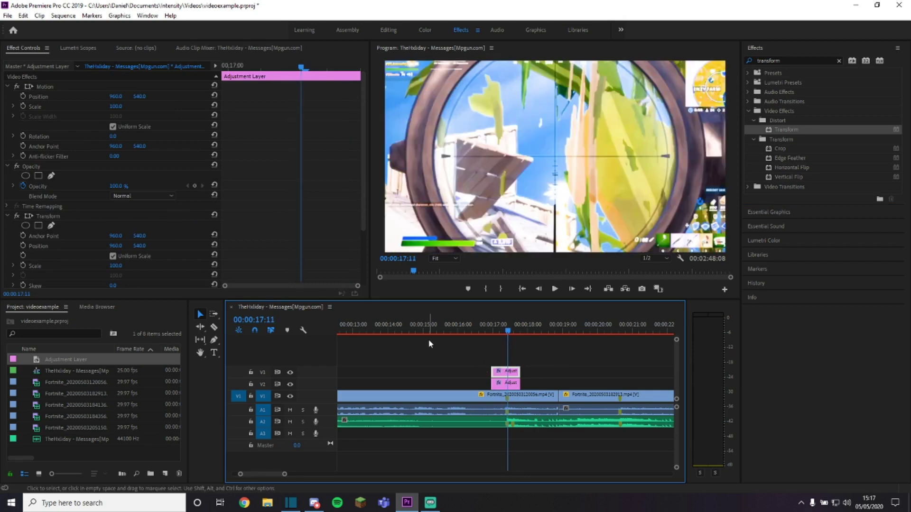
Step: Add Motion Scale keyframes at 17:11, 17:09 and 17:19
{"action": "left_click", "coordinate": [23, 106]}
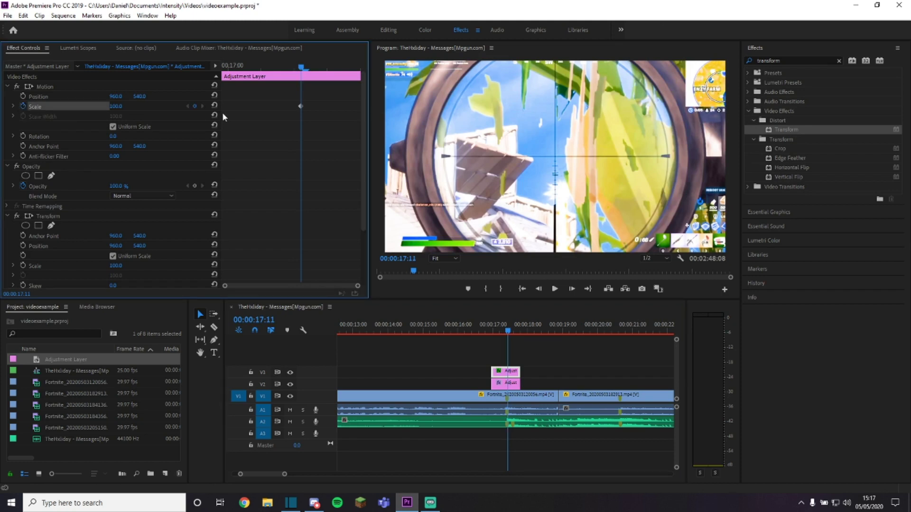
{"action": "key", "text": "Left"}
{"action": "key", "text": "Left"}
{"action": "left_click", "coordinate": [194, 107]}
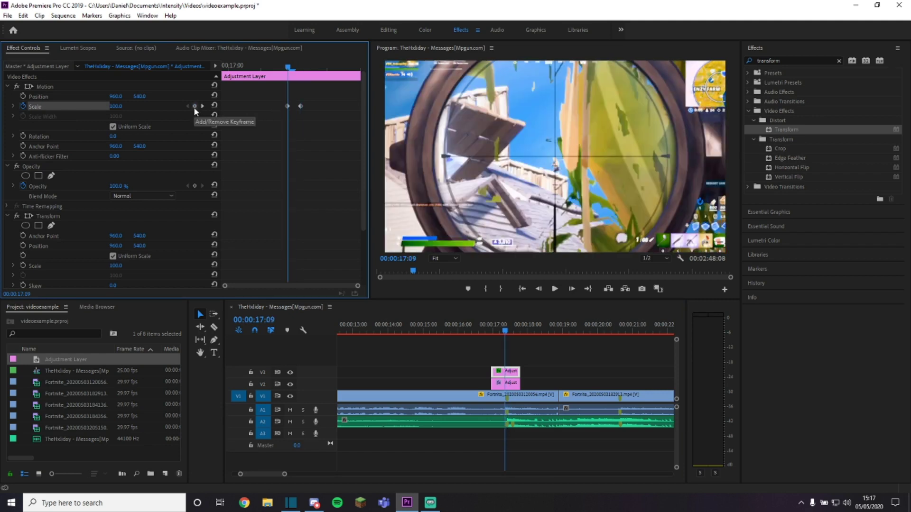
{"action": "key", "text": "space"}
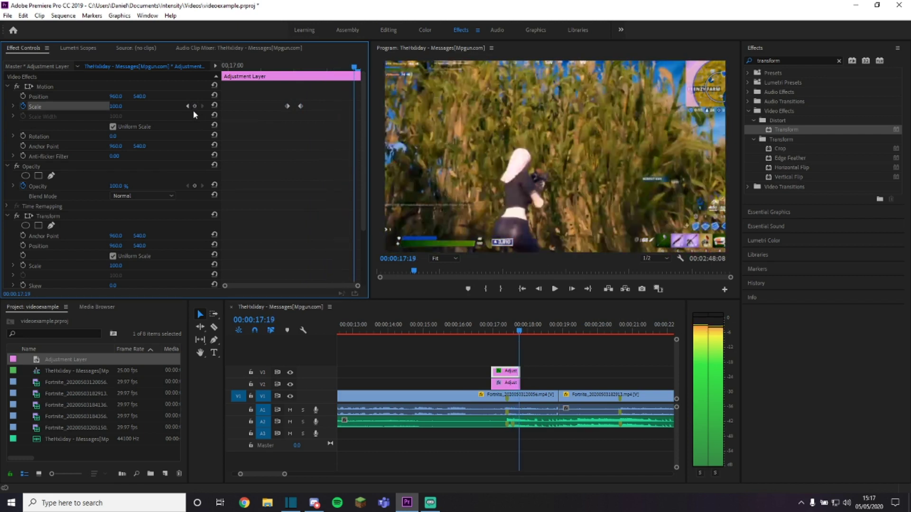
{"action": "left_click", "coordinate": [194, 107]}
Step: Set the middle 17:11 Scale keyframe to 110
{"action": "left_click", "coordinate": [187, 106]}
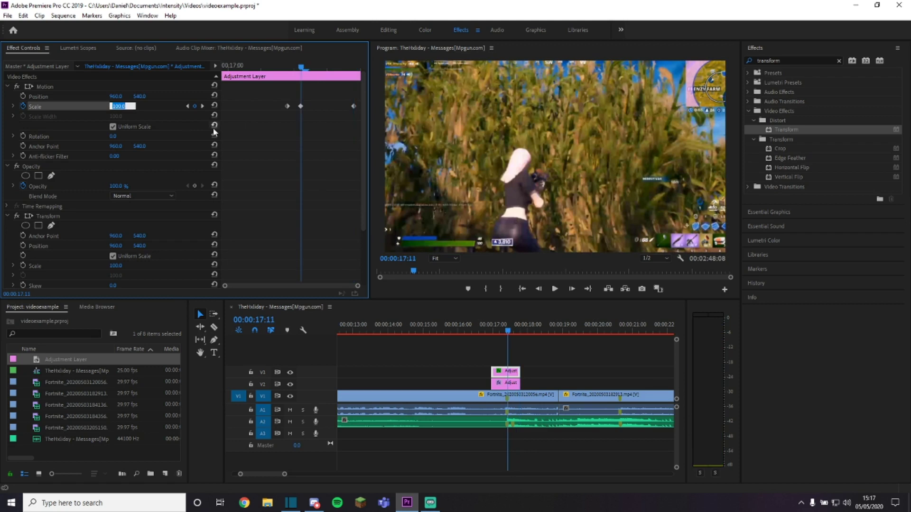
{"action": "type", "text": "110"}
{"action": "key", "text": "Return"}
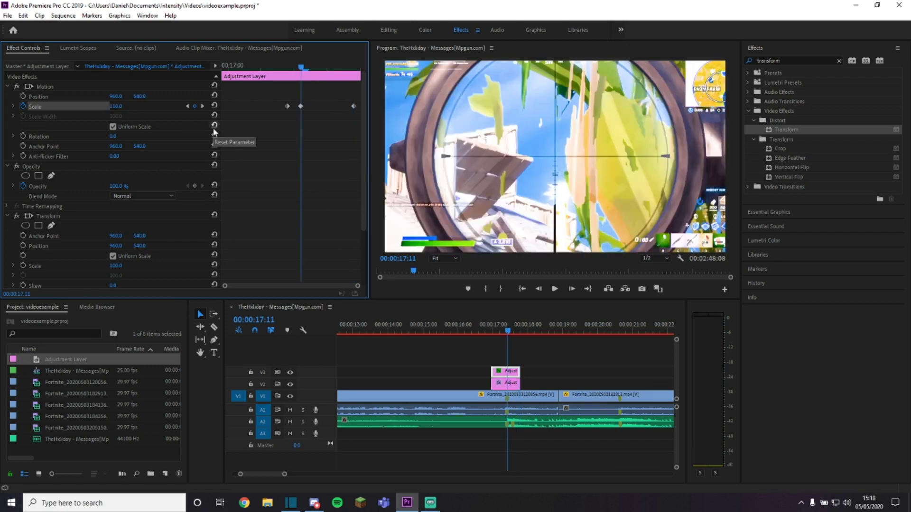
{"action": "scroll", "coordinate": [474, 405], "scroll_direction": "down", "scroll_amount": 3}
{"action": "left_click", "coordinate": [397, 332]}
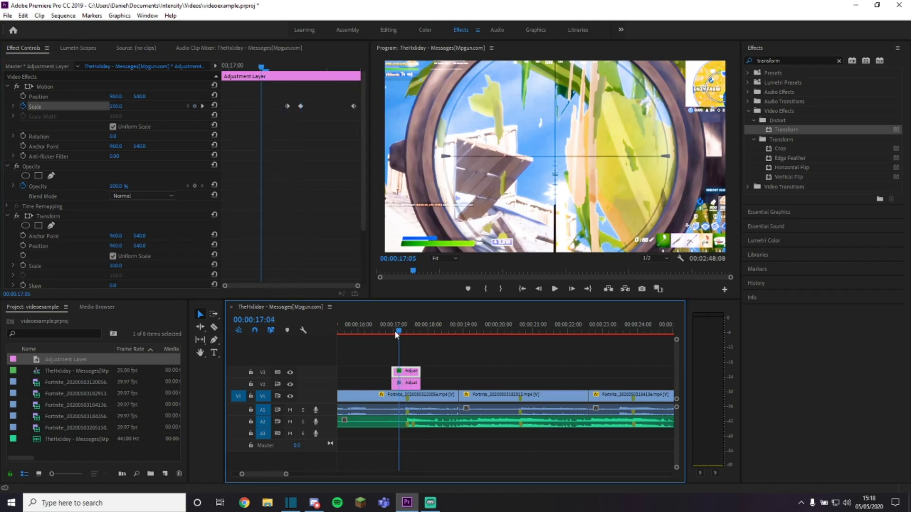
Step: Scrub past 17 seconds to preview the scale pump and scroll the timeline toward later beats
{"action": "left_click_drag", "start_coordinate": [395, 332], "coordinate": [428, 341]}
{"action": "scroll", "coordinate": [403, 420], "scroll_direction": "up", "scroll_amount": 3}
{"action": "scroll", "coordinate": [592, 344], "scroll_direction": "up", "scroll_amount": 2}
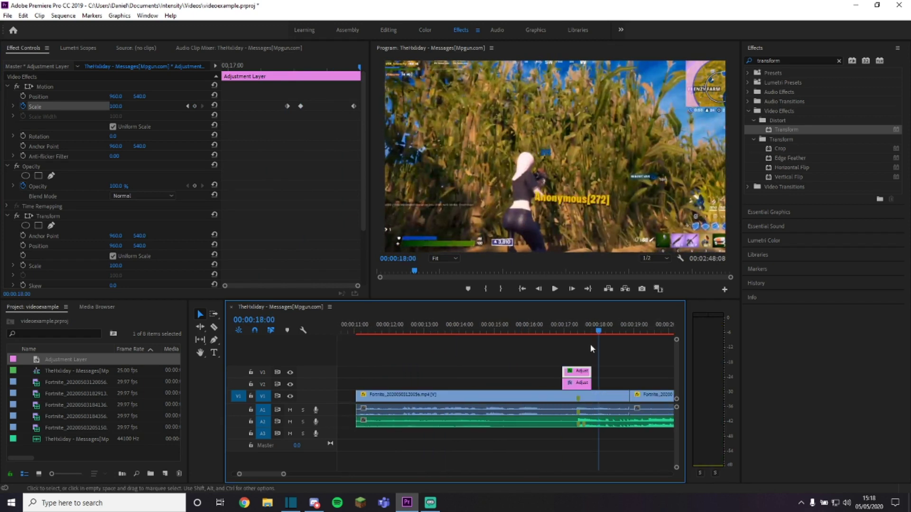
{"action": "scroll", "coordinate": [554, 411], "scroll_direction": "down", "scroll_amount": 3}
{"action": "scroll", "coordinate": [554, 411], "scroll_direction": "down", "scroll_amount": 2}
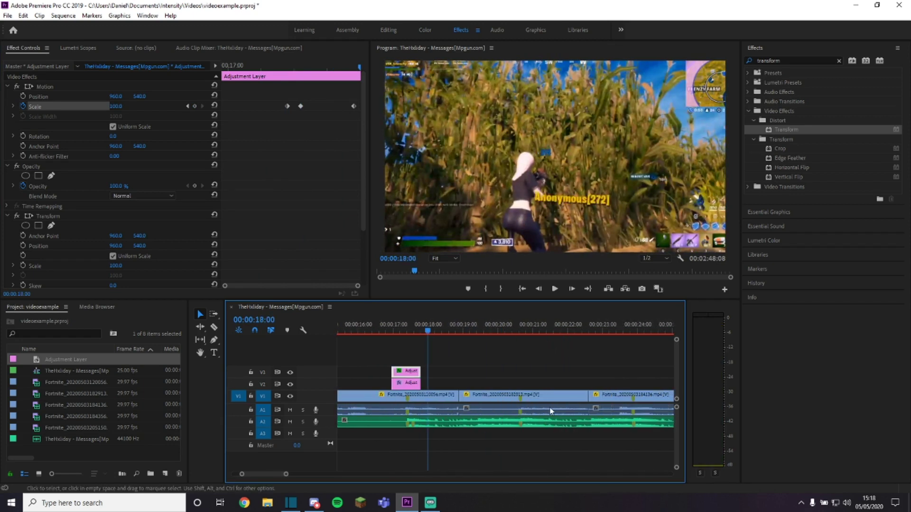
{"action": "scroll", "coordinate": [559, 401], "scroll_direction": "down", "scroll_amount": 5}
{"action": "scroll", "coordinate": [560, 401], "scroll_direction": "down", "scroll_amount": 5}
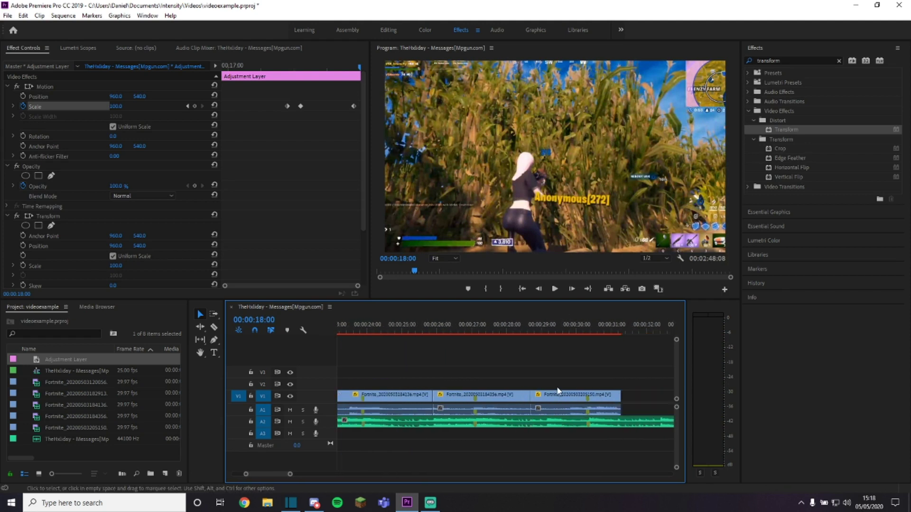
{"action": "scroll", "coordinate": [426, 395], "scroll_direction": "up", "scroll_amount": 12}
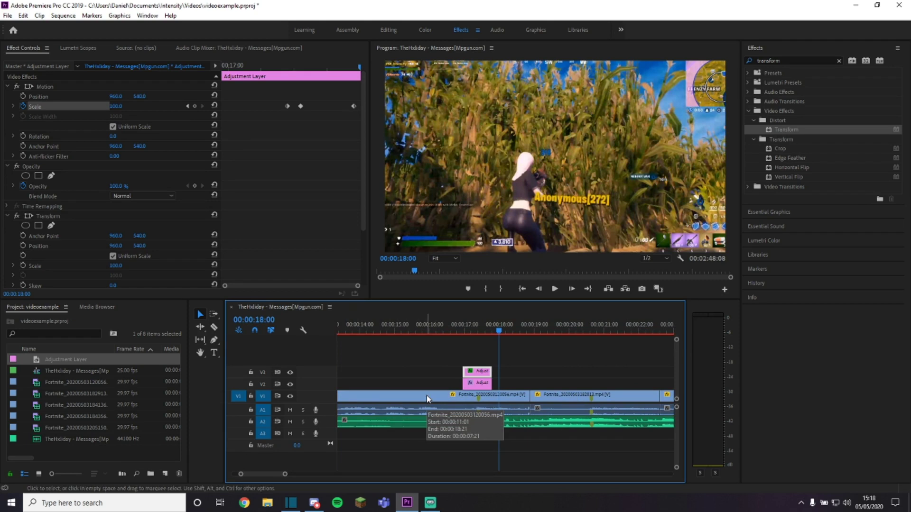
{"action": "scroll", "coordinate": [426, 394], "scroll_direction": "up", "scroll_amount": 2}
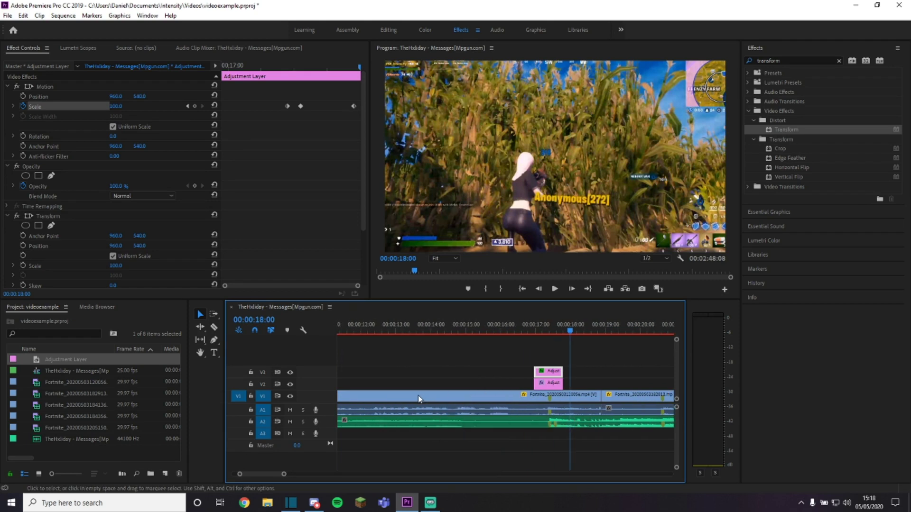
{"action": "scroll", "coordinate": [418, 399], "scroll_direction": "down", "scroll_amount": 1}
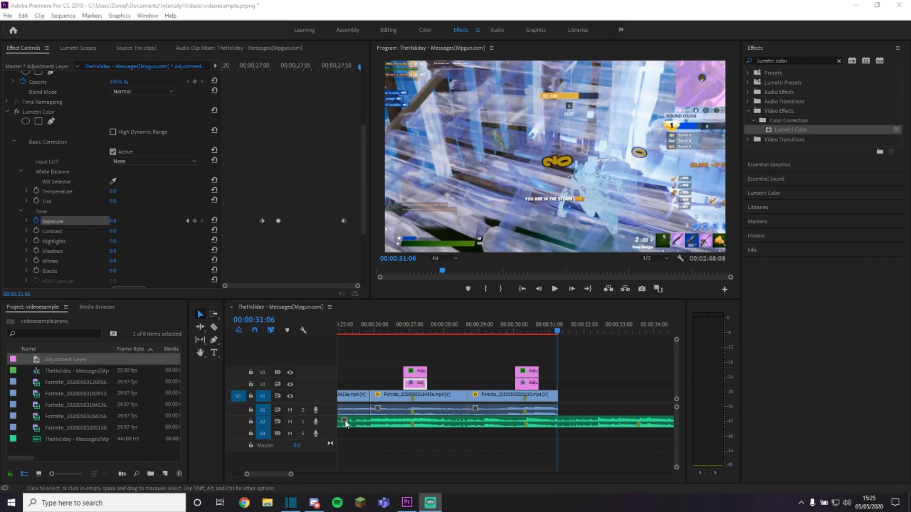
Step: Razor the A2 song at 00:00:31:06 where the video ends and delete its tail
{"action": "left_click", "coordinate": [214, 328]}
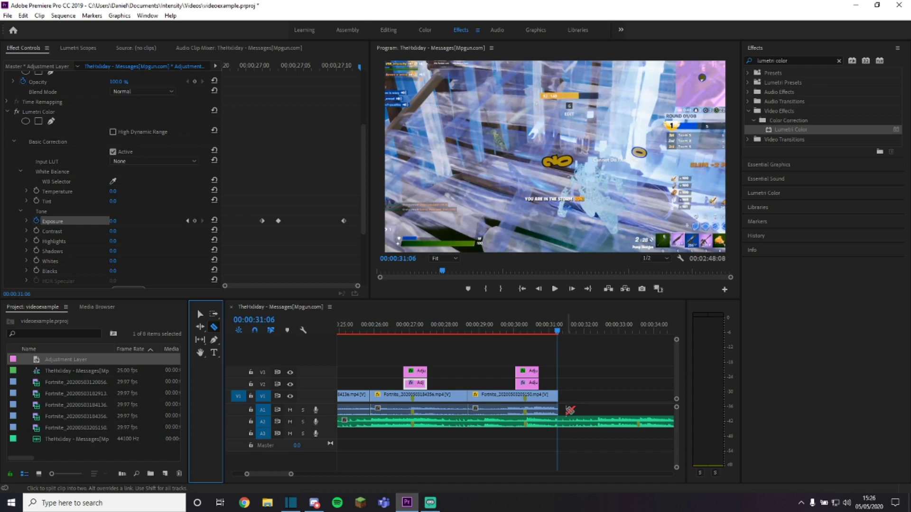
{"action": "left_click", "coordinate": [561, 421]}
{"action": "left_click", "coordinate": [200, 314]}
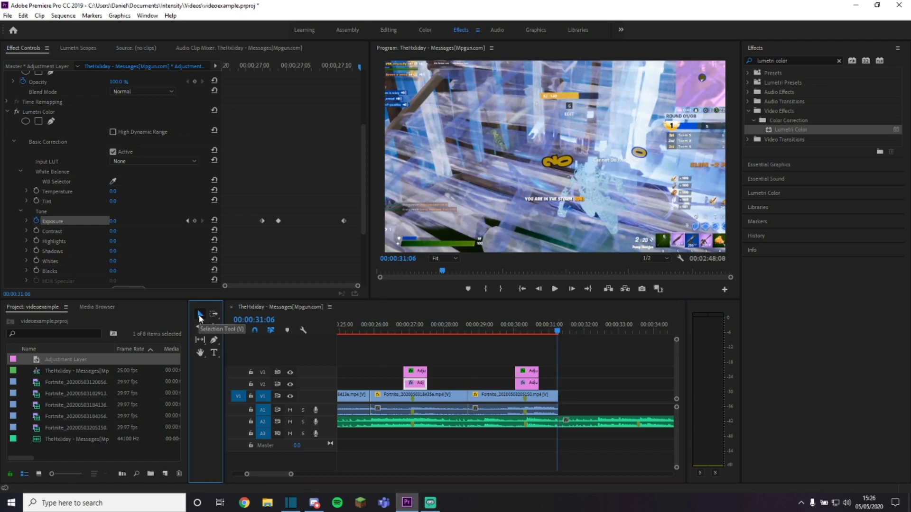
{"action": "left_click", "coordinate": [602, 421]}
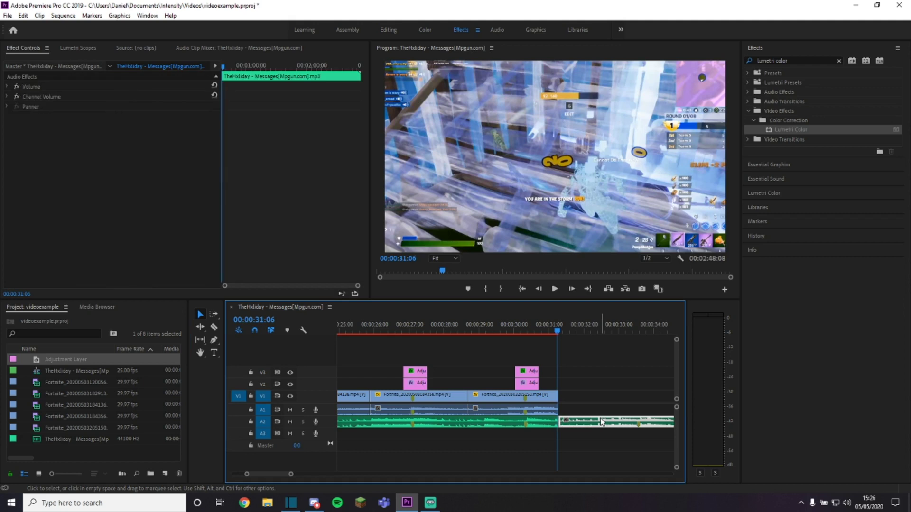
{"action": "key", "text": "Delete"}
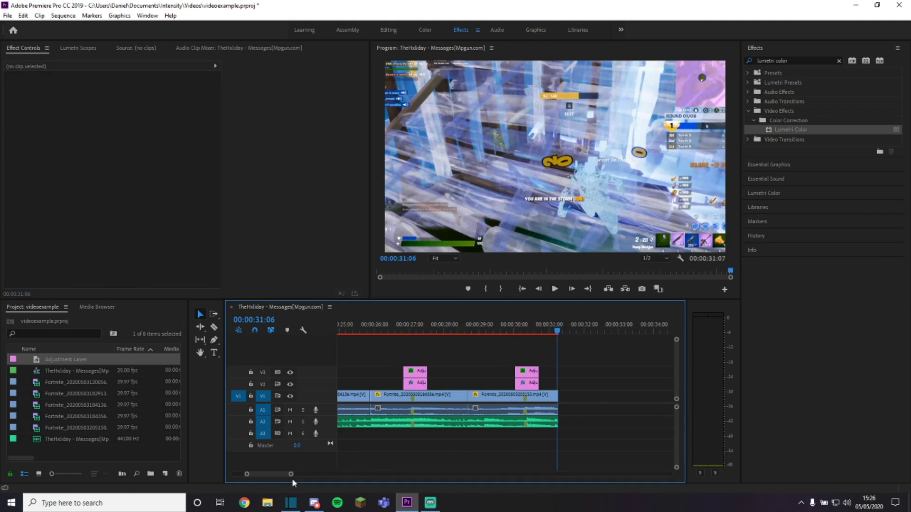
Step: Zoom out, marquee-select all clips on V1–V3 and A1–A3, and drag them to 00:00:00:00
{"action": "left_click_drag", "start_coordinate": [291, 474], "coordinate": [325, 476]}
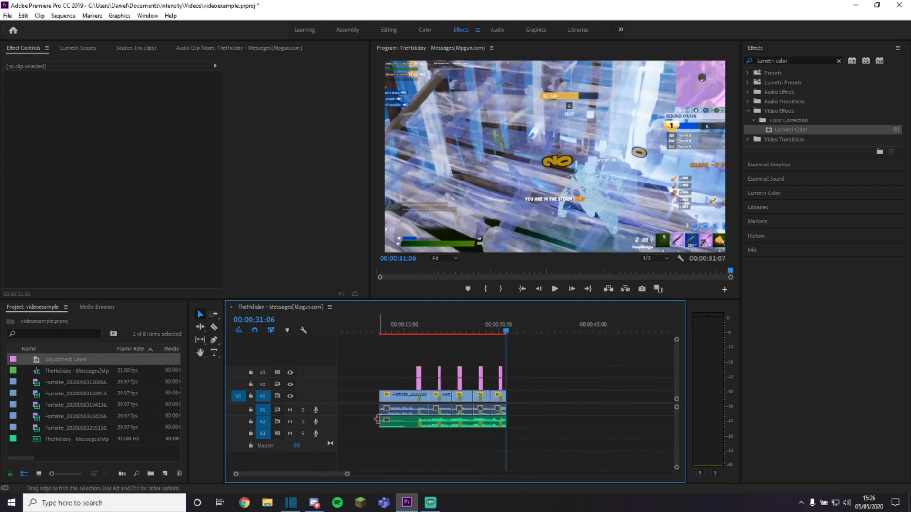
{"action": "left_click_drag", "start_coordinate": [358, 436], "coordinate": [568, 352]}
{"action": "left_click_drag", "start_coordinate": [412, 397], "coordinate": [350, 396]}
{"action": "left_click_drag", "start_coordinate": [533, 328], "coordinate": [329, 338]}
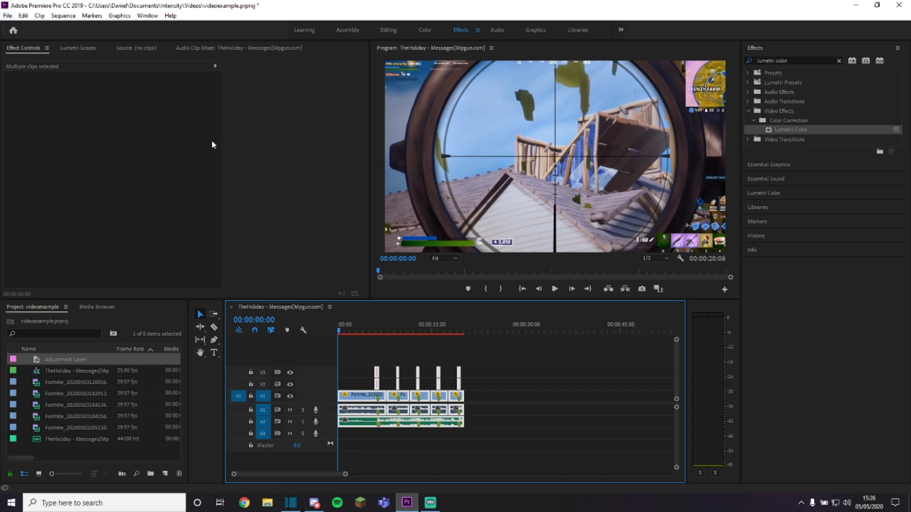
Step: Open File > Export > Media and confirm H.264 with the Match Source - High bitrate preset
{"action": "left_click", "coordinate": [7, 16]}
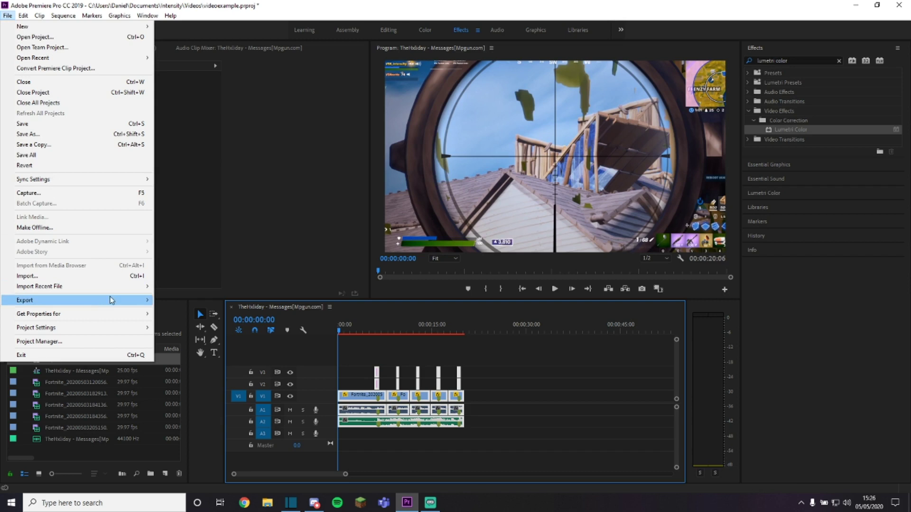
{"action": "mouse_move", "coordinate": [140, 301]}
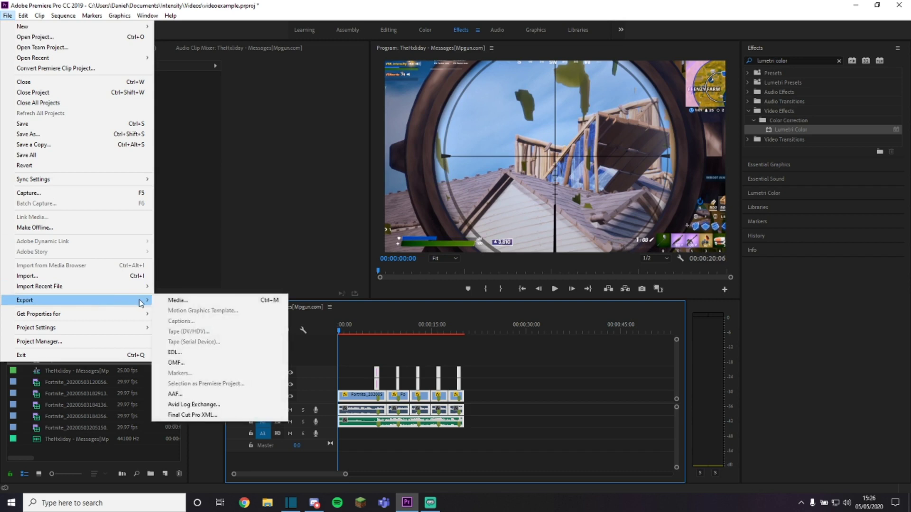
{"action": "left_click", "coordinate": [175, 301]}
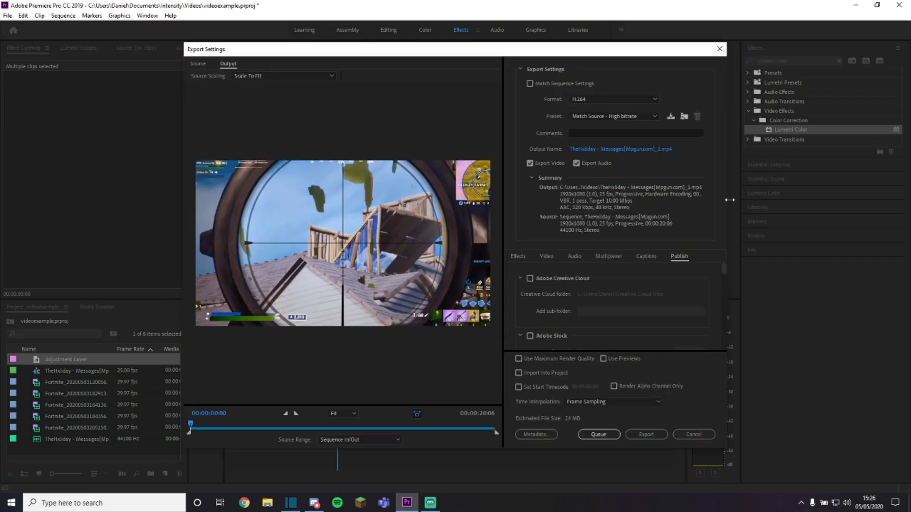
{"action": "left_click", "coordinate": [612, 101]}
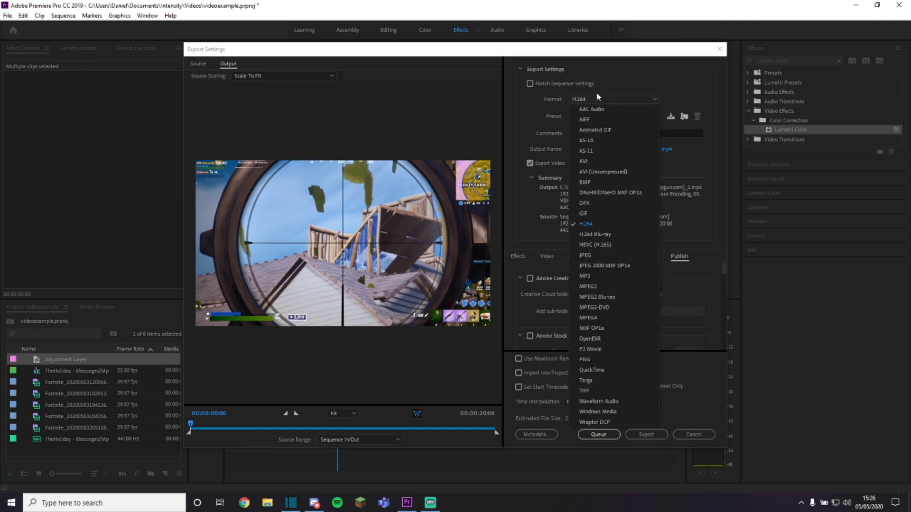
{"action": "left_click", "coordinate": [587, 223]}
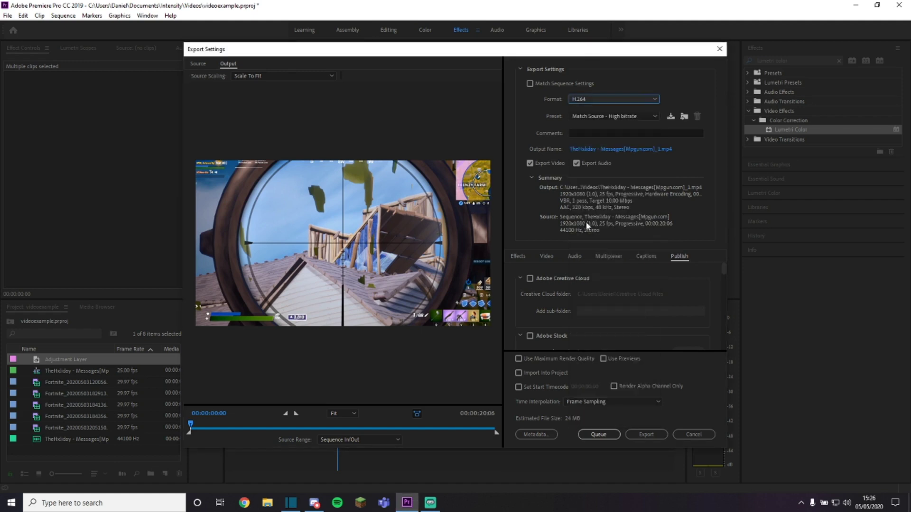
{"action": "left_click", "coordinate": [625, 117]}
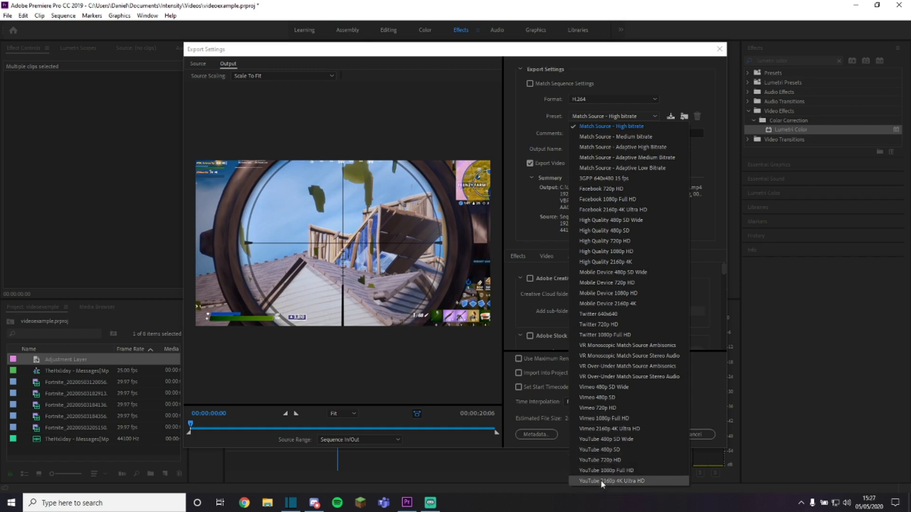
{"action": "left_click", "coordinate": [540, 473]}
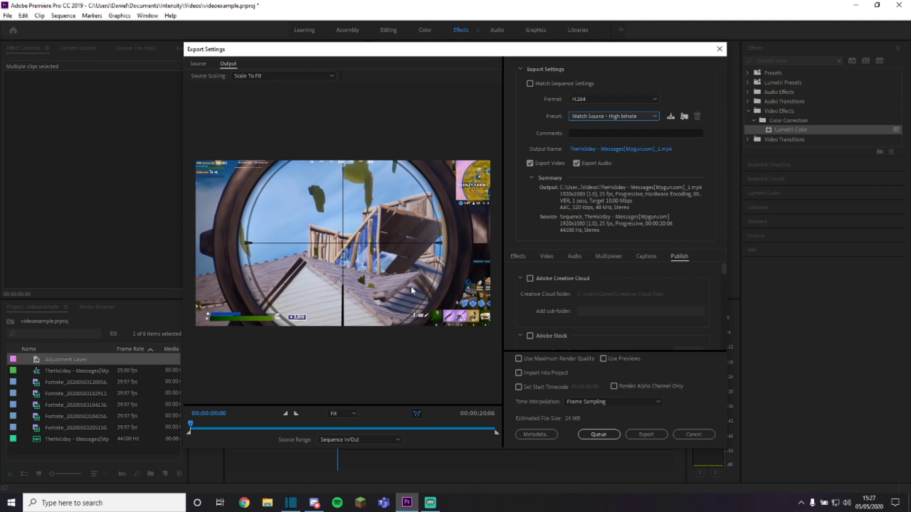